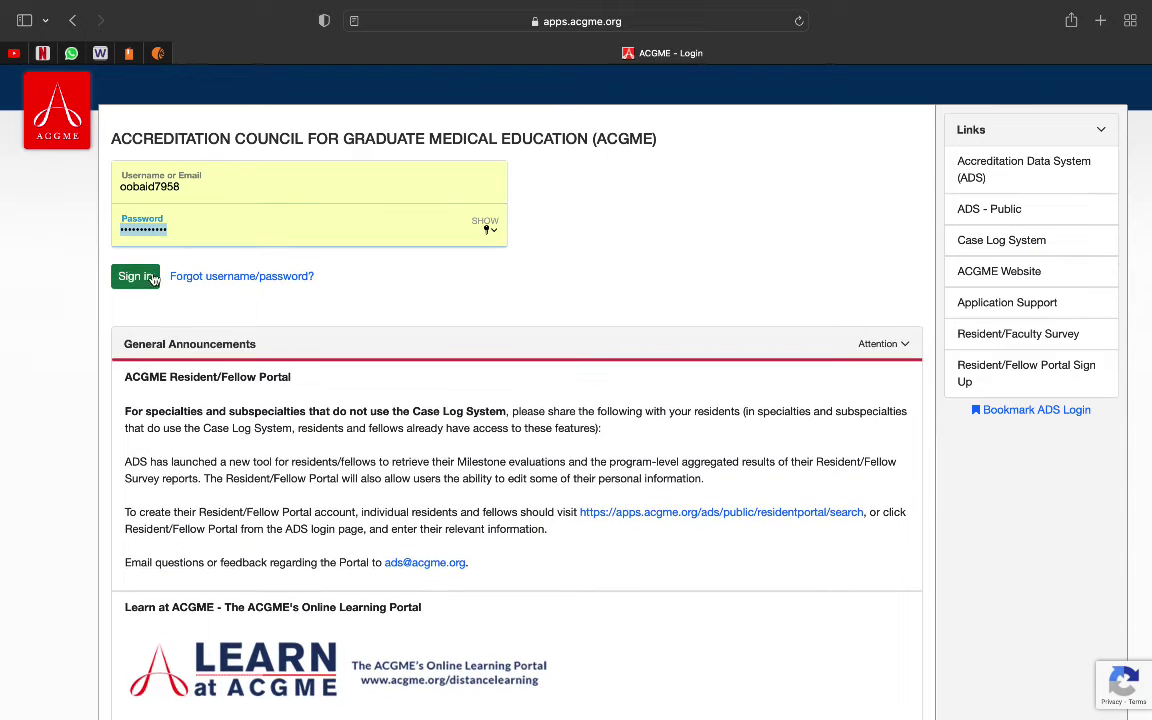
# Step: Sign in with the prefilled account and look through the available case templates, keeping Gen Surg UIC selected
pyautogui.click(145, 281)
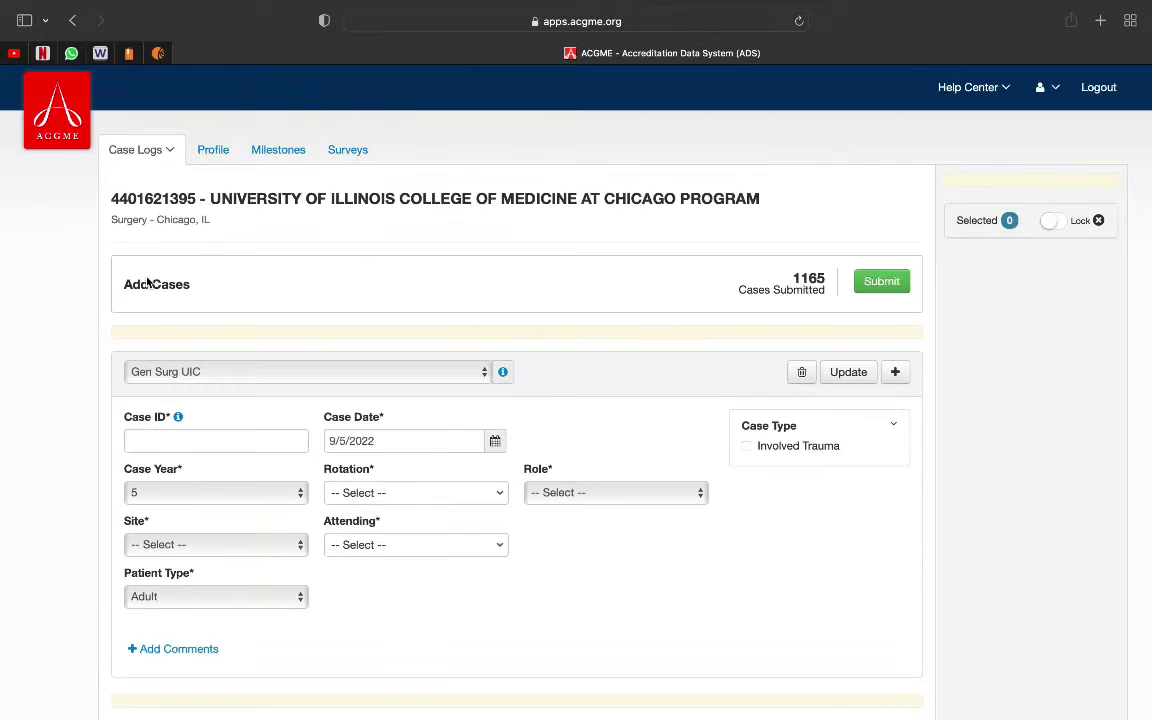
pyautogui.scroll(-3, 487, 495)
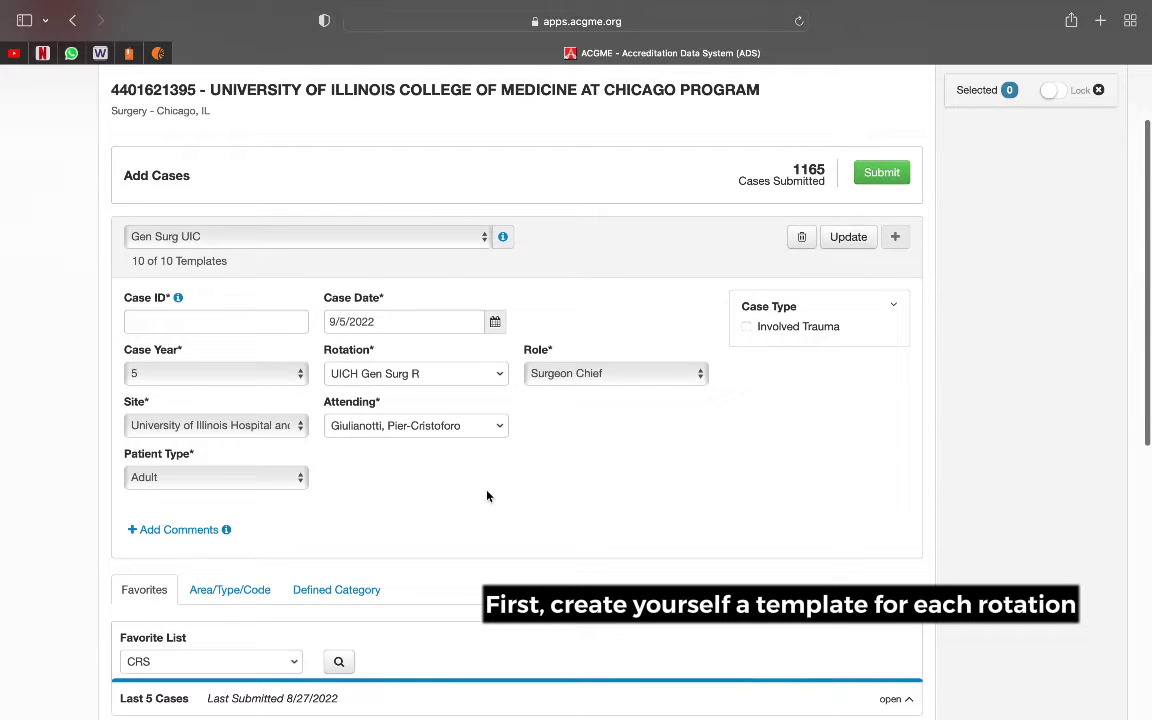
pyautogui.click(369, 220)
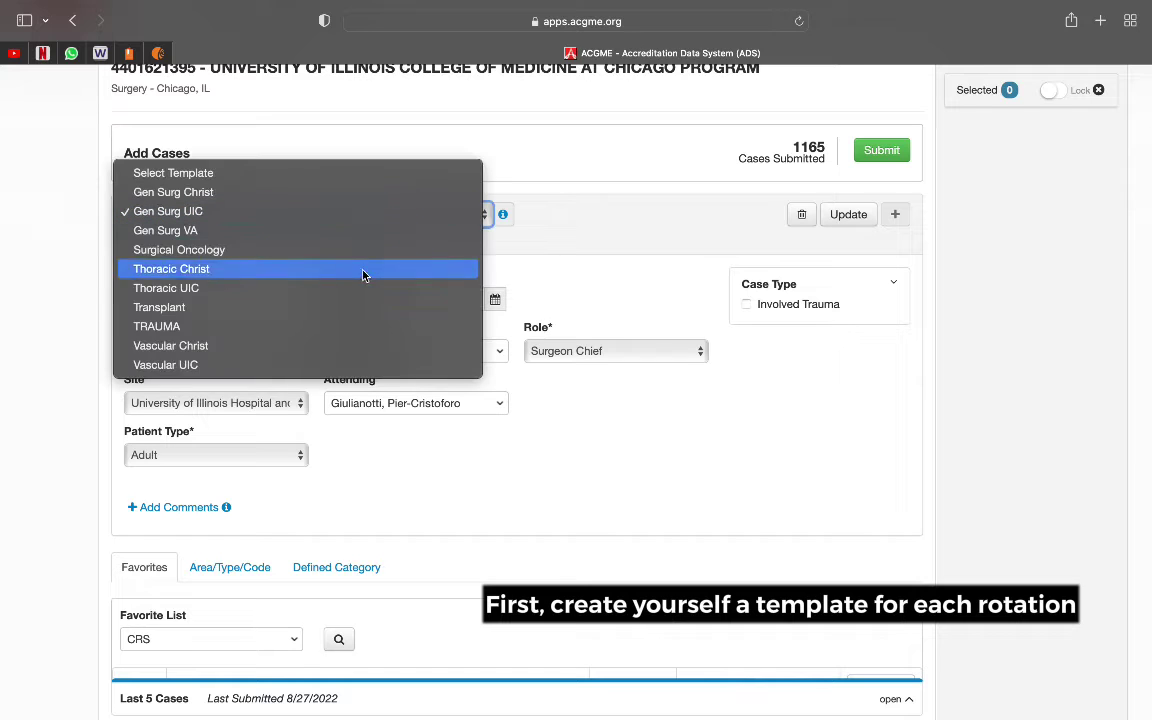
pyautogui.click(424, 222)
pyautogui.scroll(-1, 700, 260)
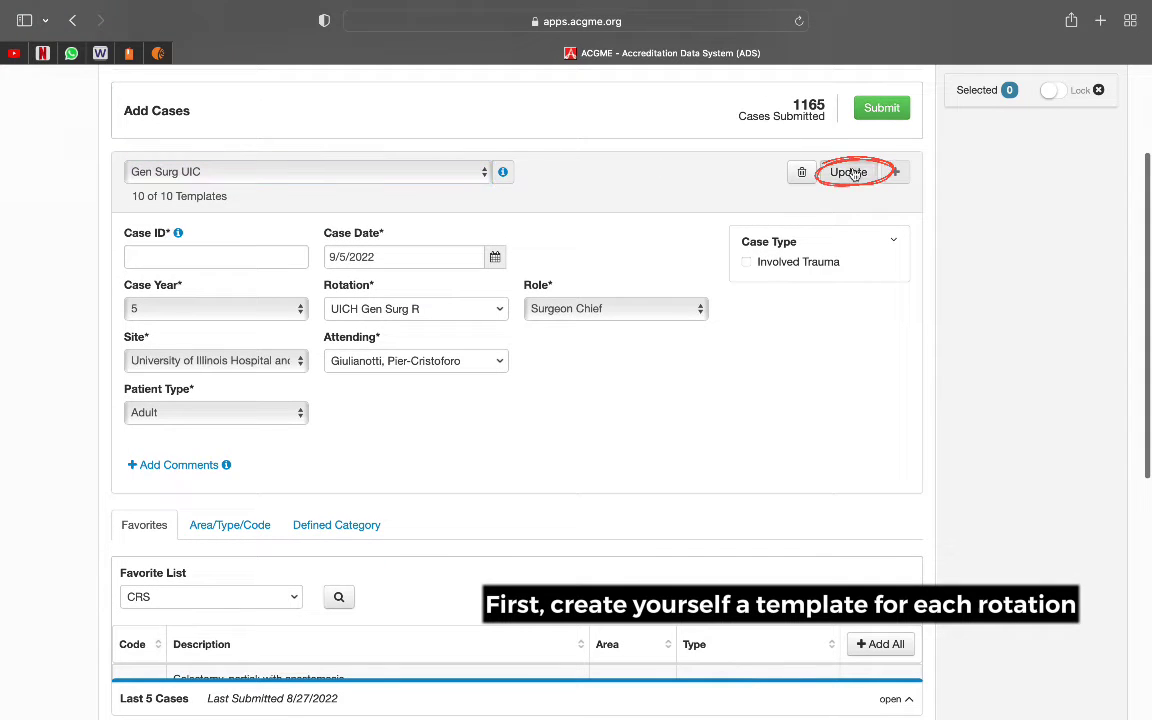
# Step: Edit the Gen Surg UIC template, naming it "My favorite template" and setting the case year to 2
pyautogui.click(849, 172)
pyautogui.tripleClick(318, 258)
pyautogui.write('My favorite template')
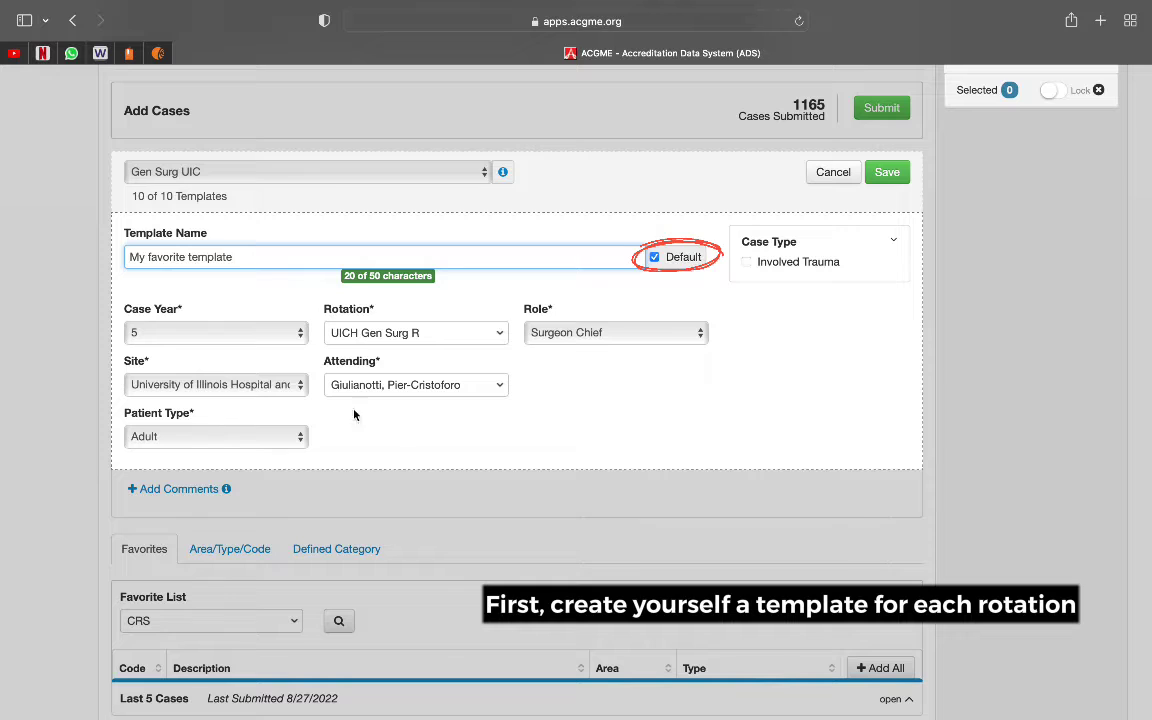
pyautogui.click(239, 338)
pyautogui.click(205, 270)
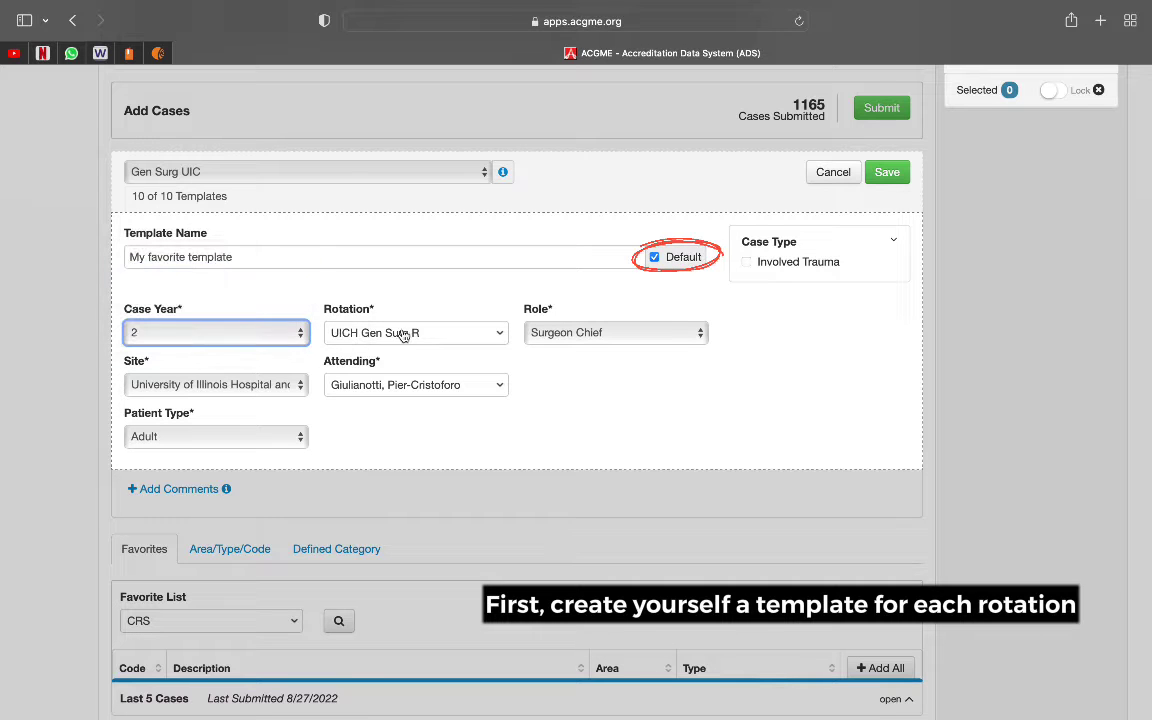
# Step: Set the template's rotation to UICH Gen Surg R and its role to Surgeon Jr
pyautogui.click(444, 346)
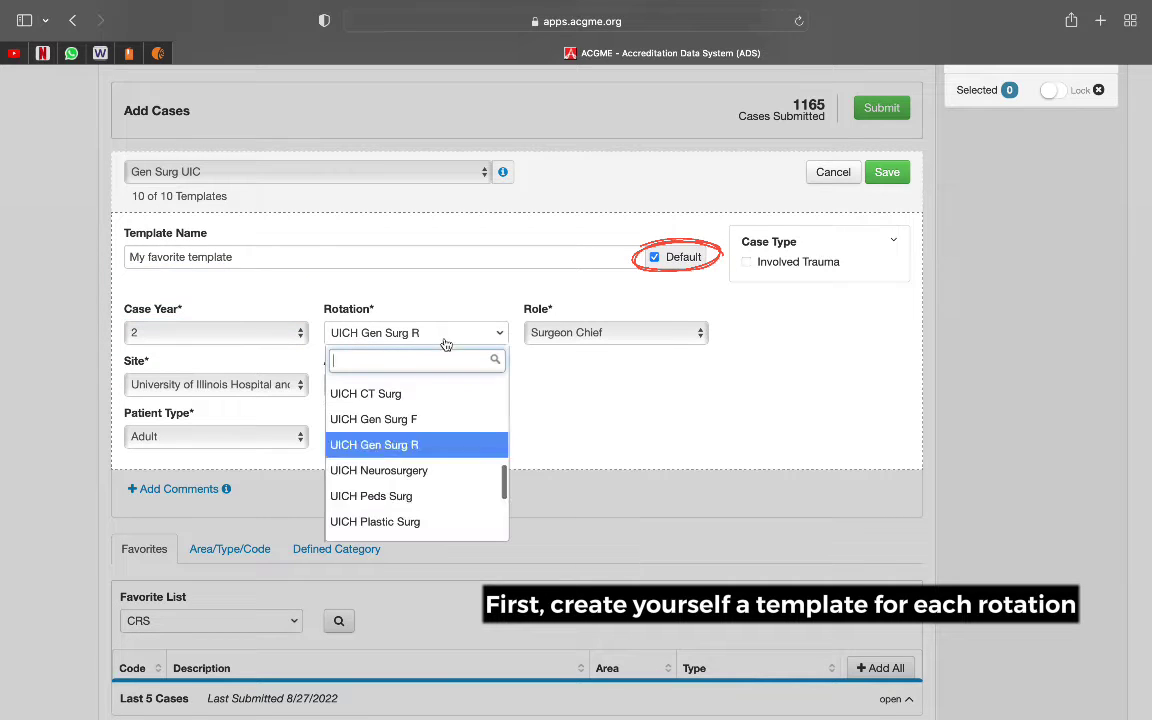
pyautogui.click(417, 443)
pyautogui.click(604, 343)
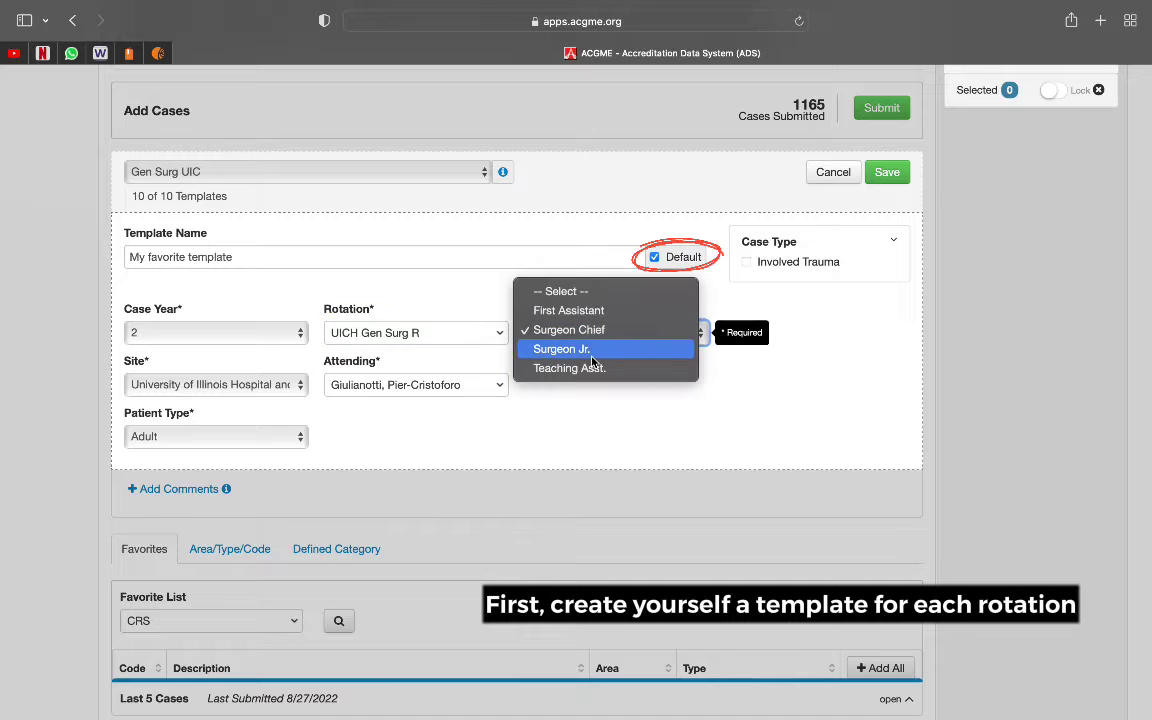
pyautogui.click(592, 356)
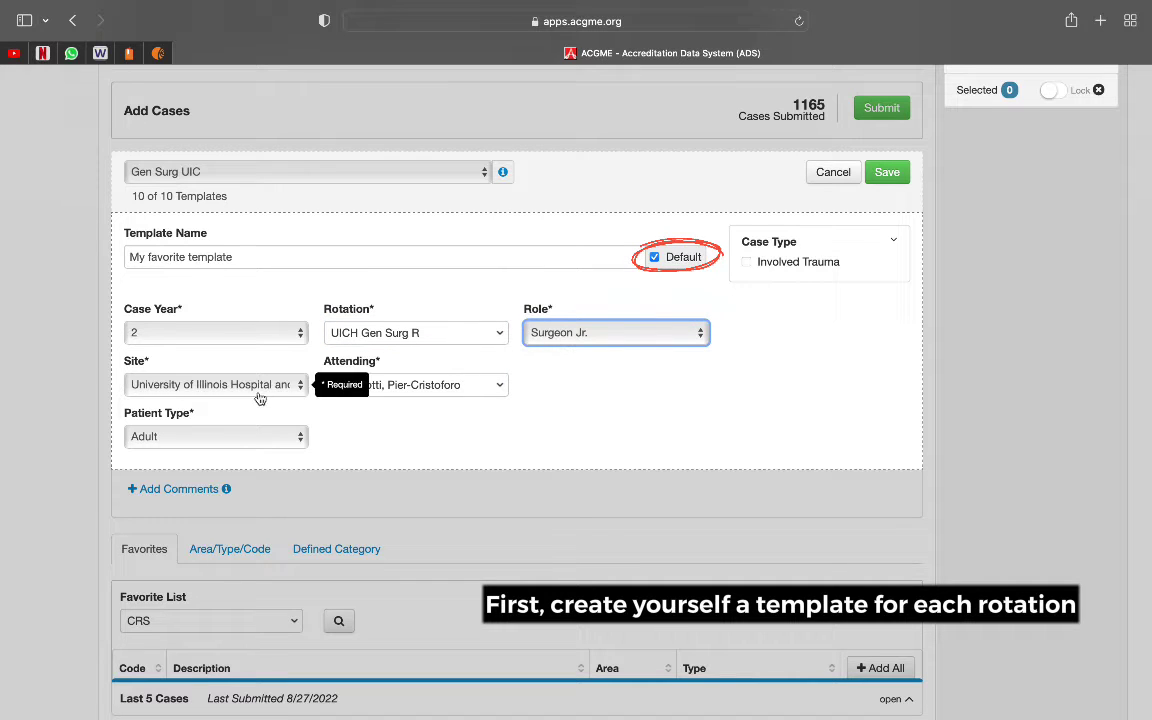
# Step: Keep the template's current attending and the Adult patient type, and toggle its Default option
pyautogui.click(414, 389)
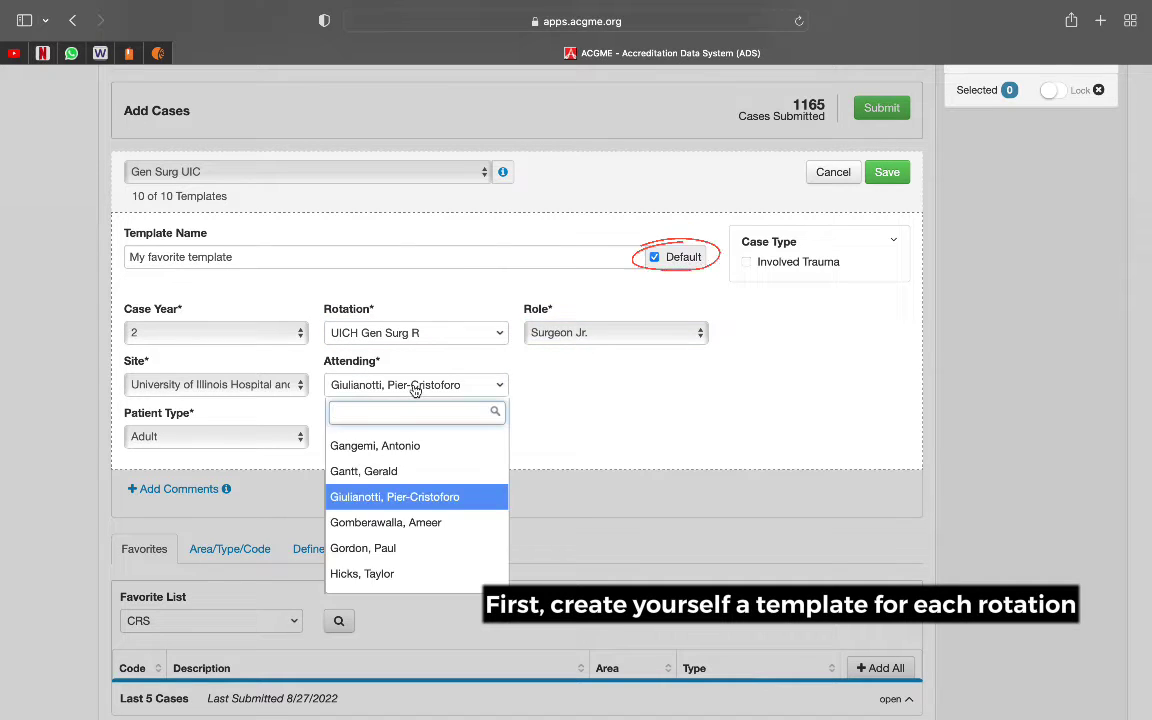
pyautogui.click(415, 390)
pyautogui.click(272, 437)
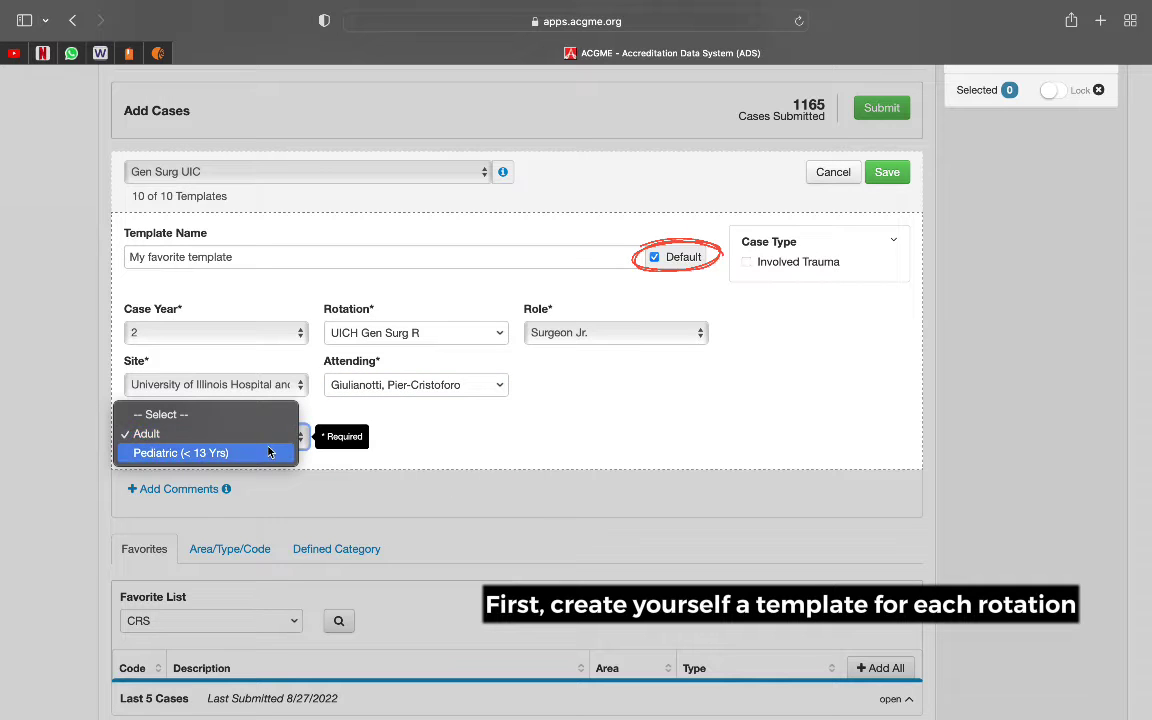
pyautogui.click(259, 440)
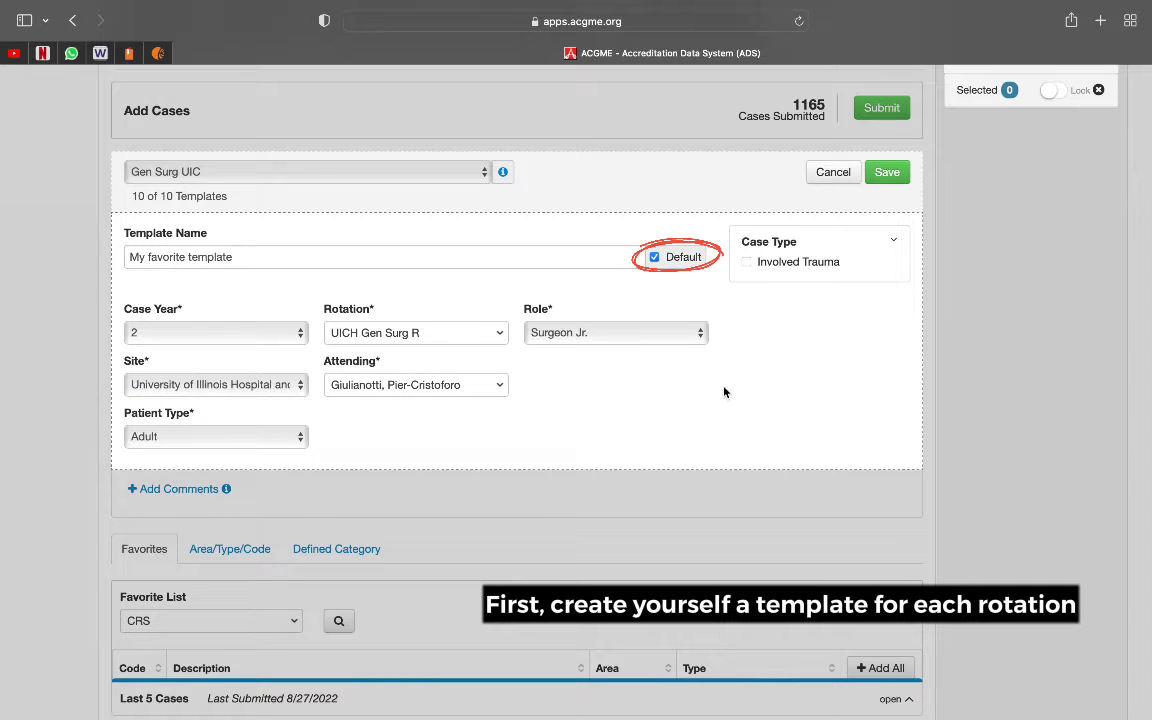
pyautogui.click(656, 258)
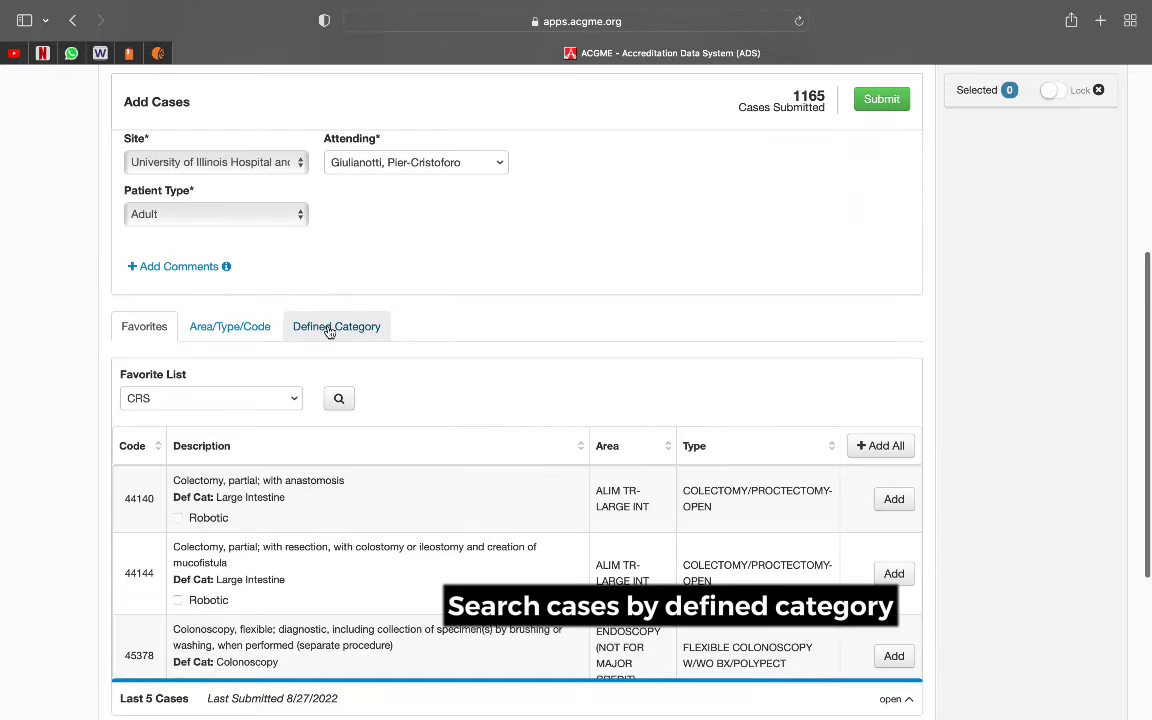
# Step: Search by defined category for "amputation tibia" and add the Vascular Other code 27880 to a new favorite list named Vascular
pyautogui.click(333, 329)
pyautogui.click(390, 400)
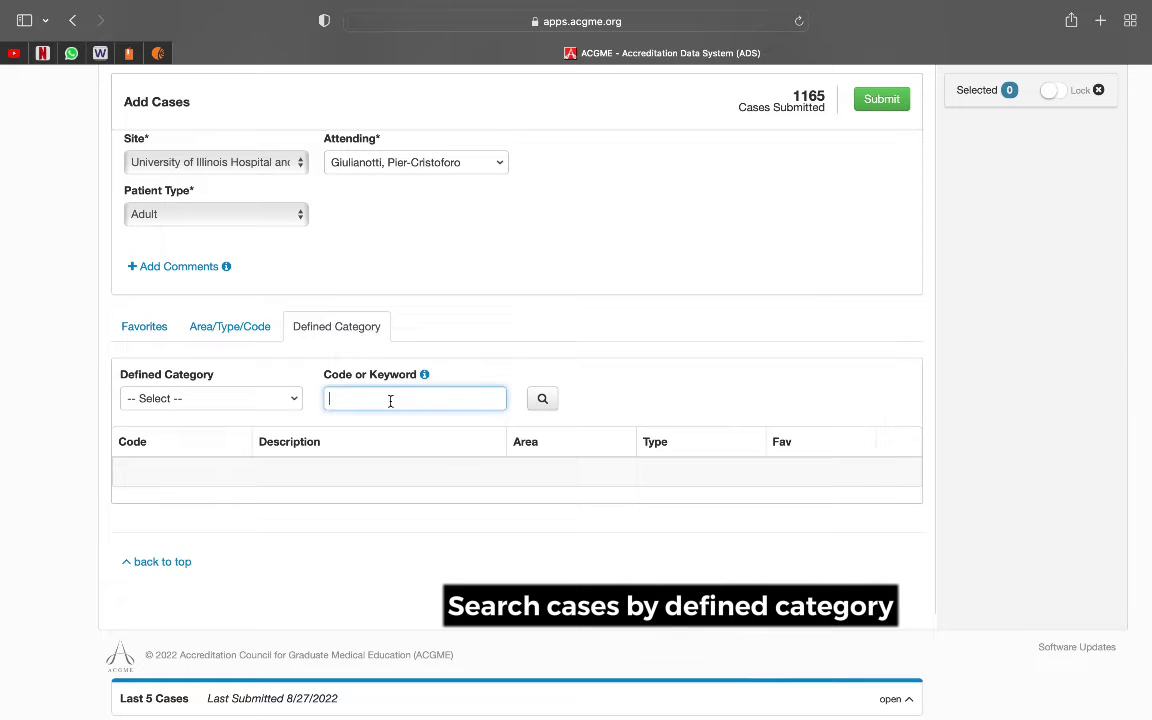
pyautogui.write('amputa')
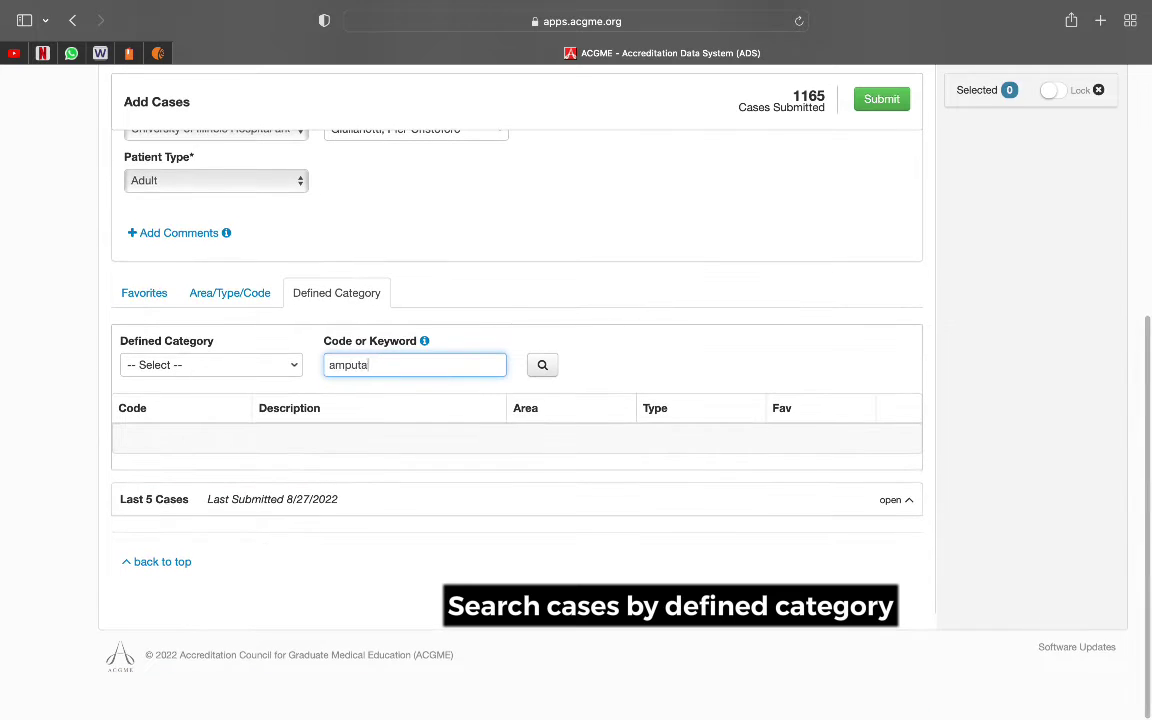
pyautogui.write('tion tibia')
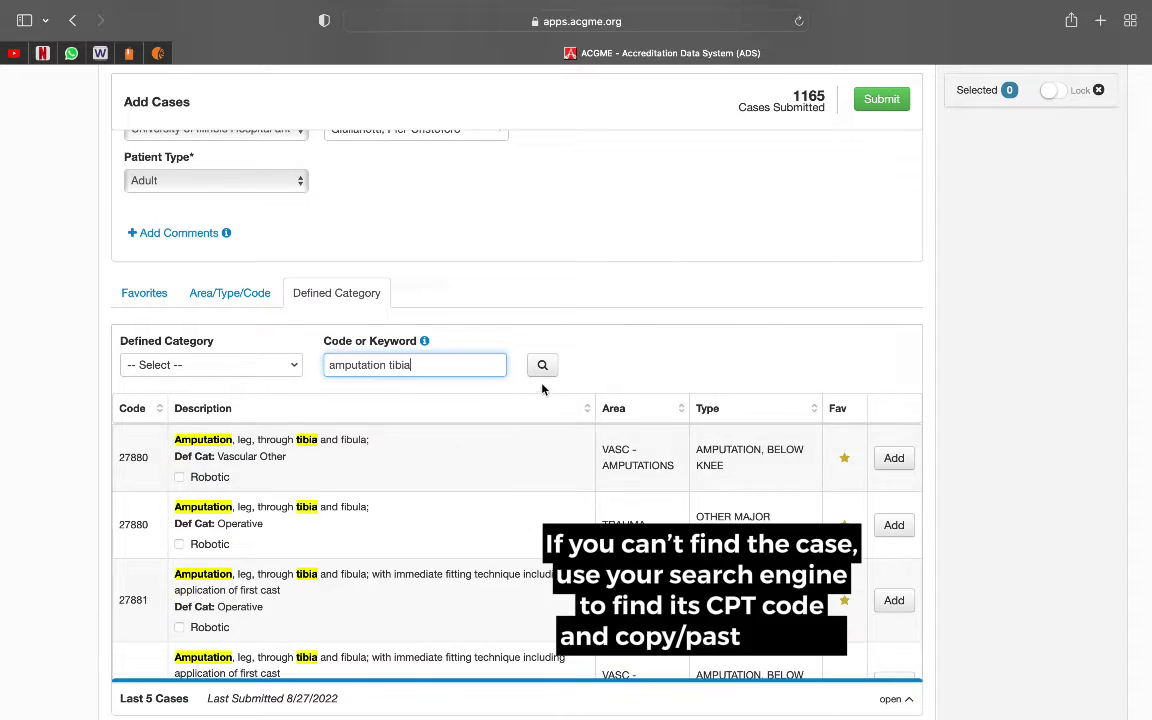
pyautogui.click(845, 460)
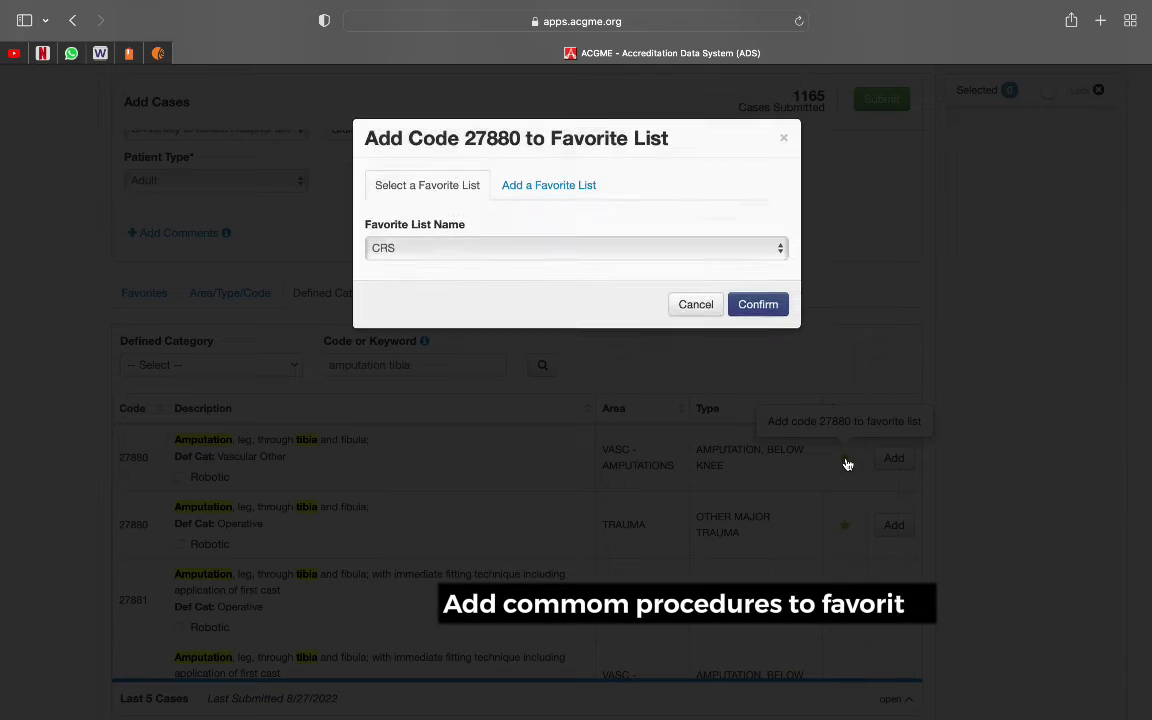
pyautogui.click(550, 200)
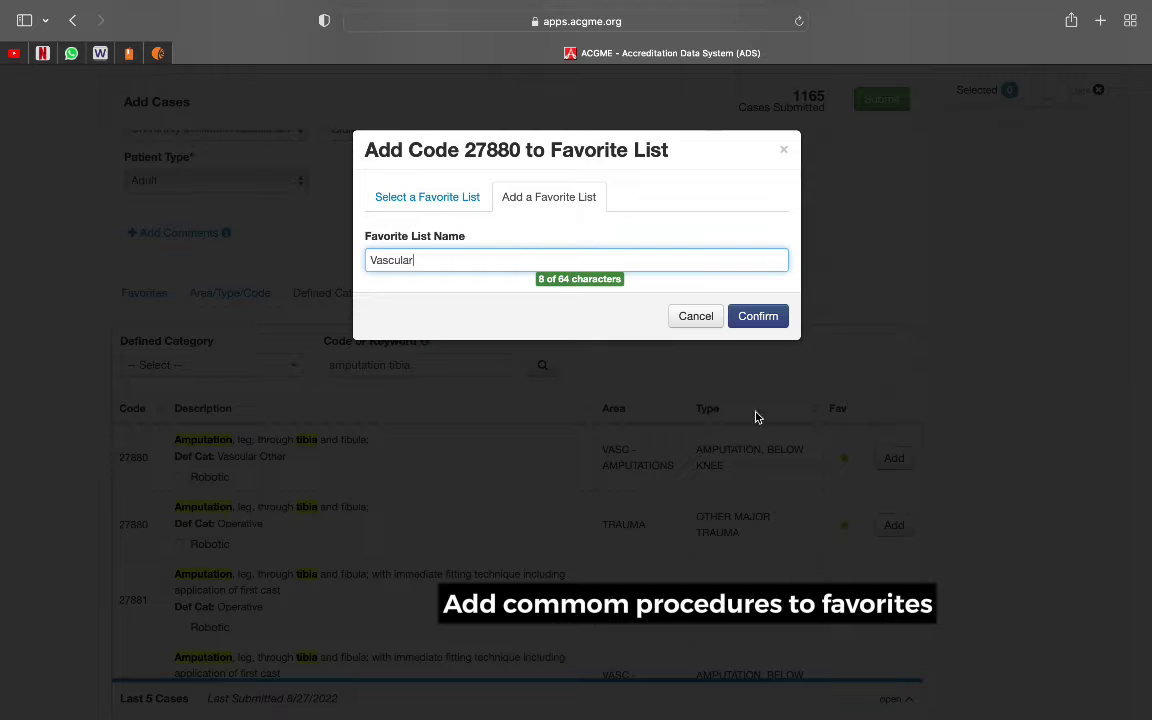
pyautogui.click(758, 316)
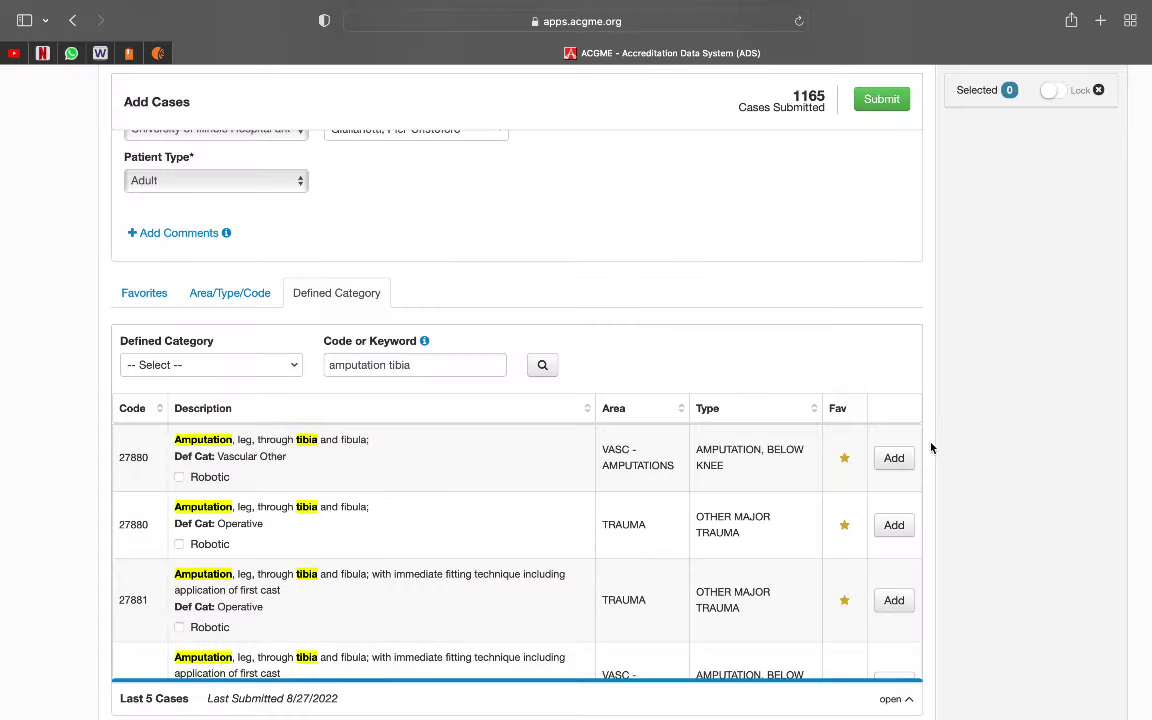
# Step: Show the procedure codes saved in the Vascular favorite list
pyautogui.scroll(-1, 930, 452)
pyautogui.click(144, 266)
pyautogui.click(200, 338)
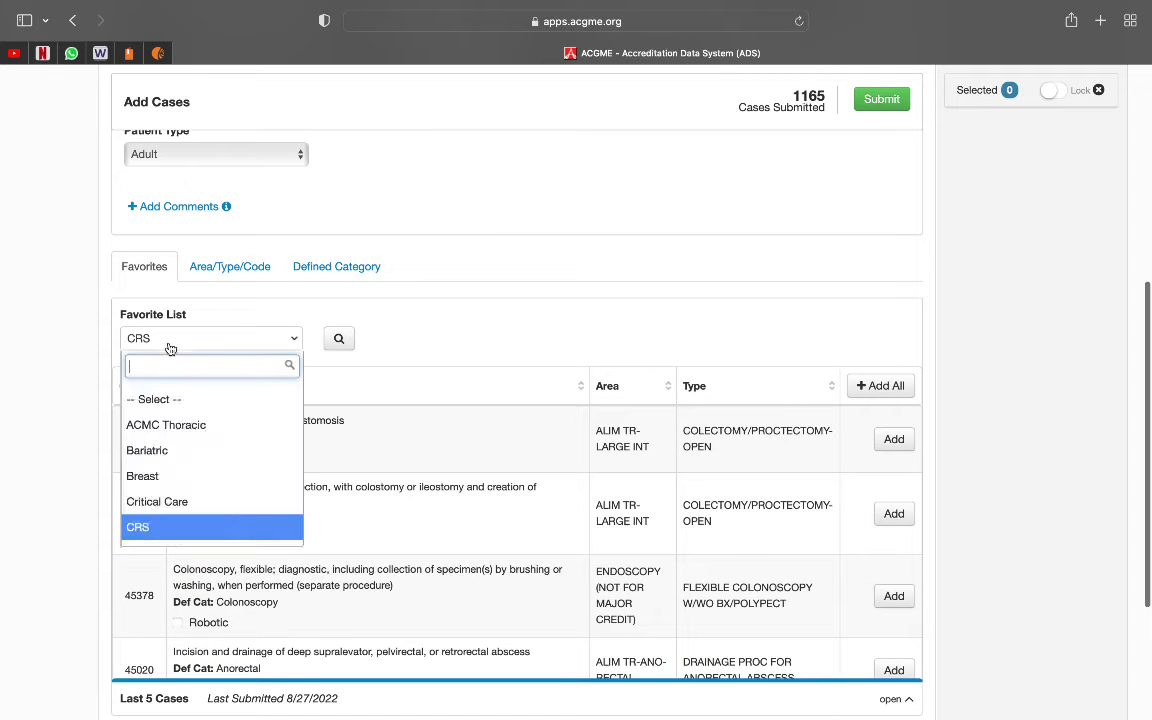
pyautogui.write('va')
pyautogui.click(165, 400)
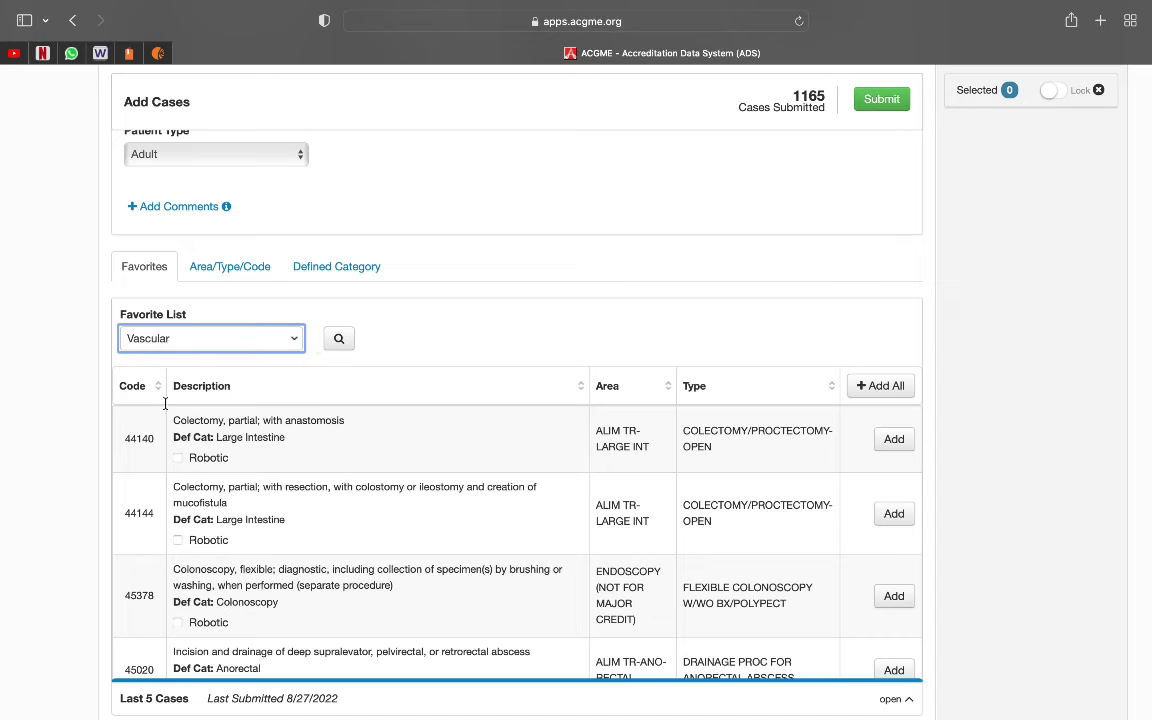
pyautogui.click(337, 340)
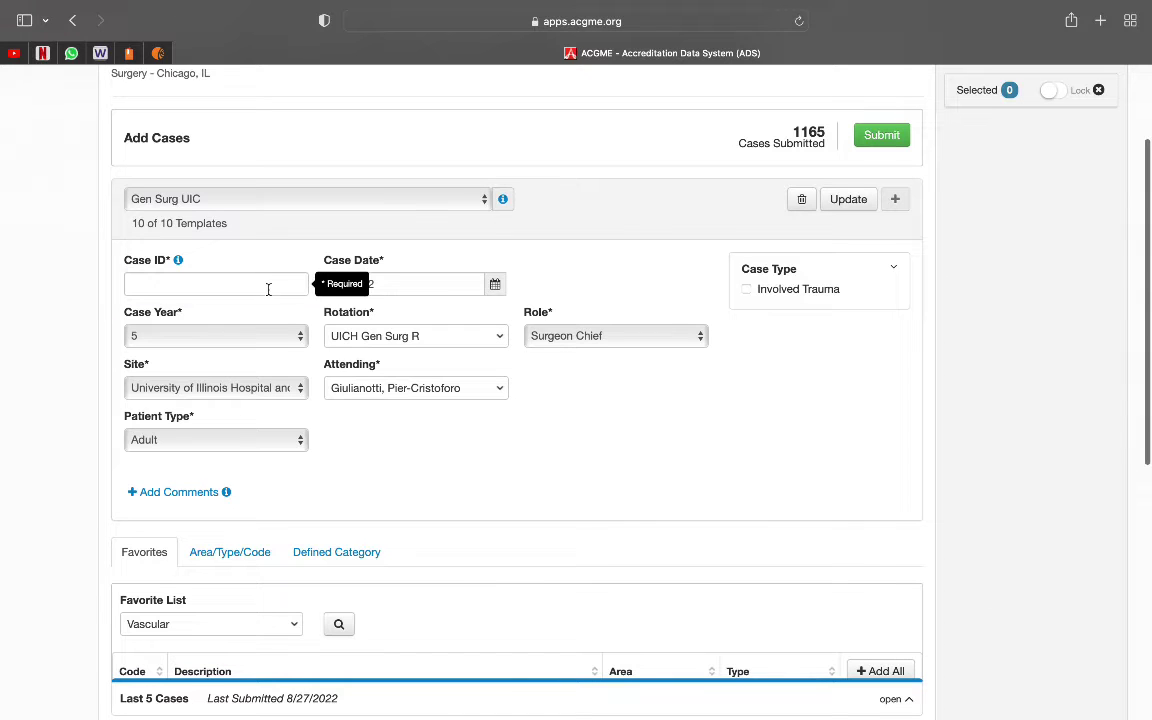
# Step: Enter the case ID and set the case's rotation to Christ ICU/Trauma and role to Surgeon Jr
pyautogui.click(268, 289)
pyautogui.write('123456')
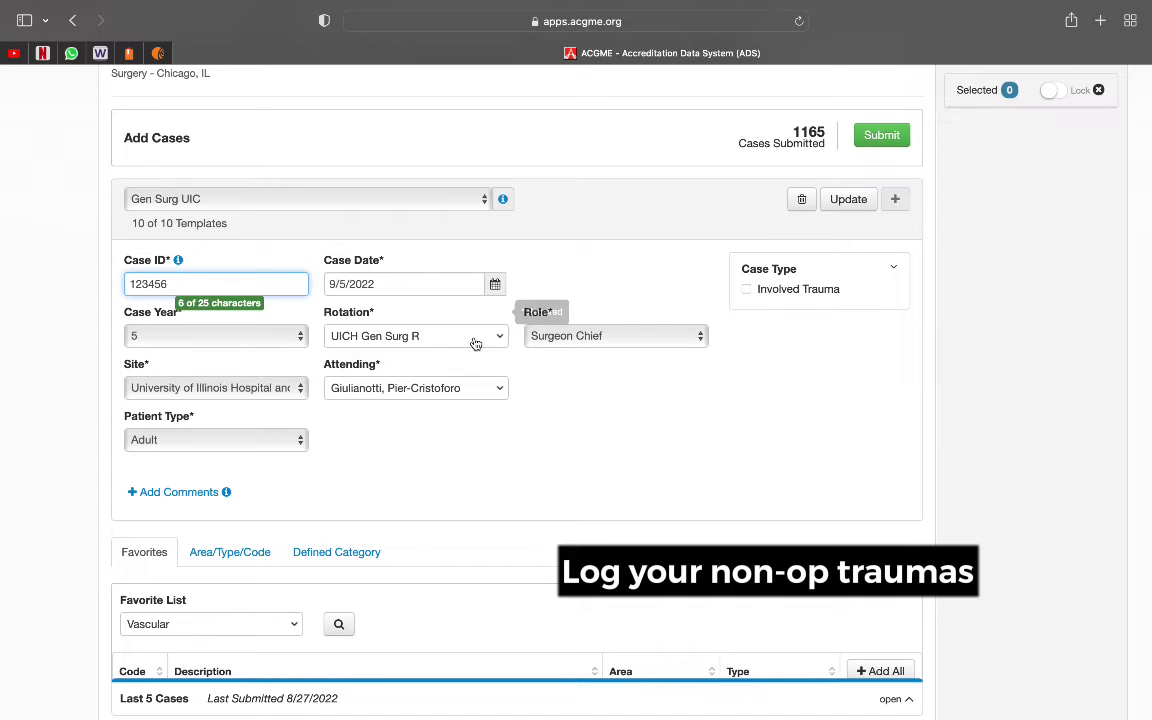
pyautogui.click(460, 338)
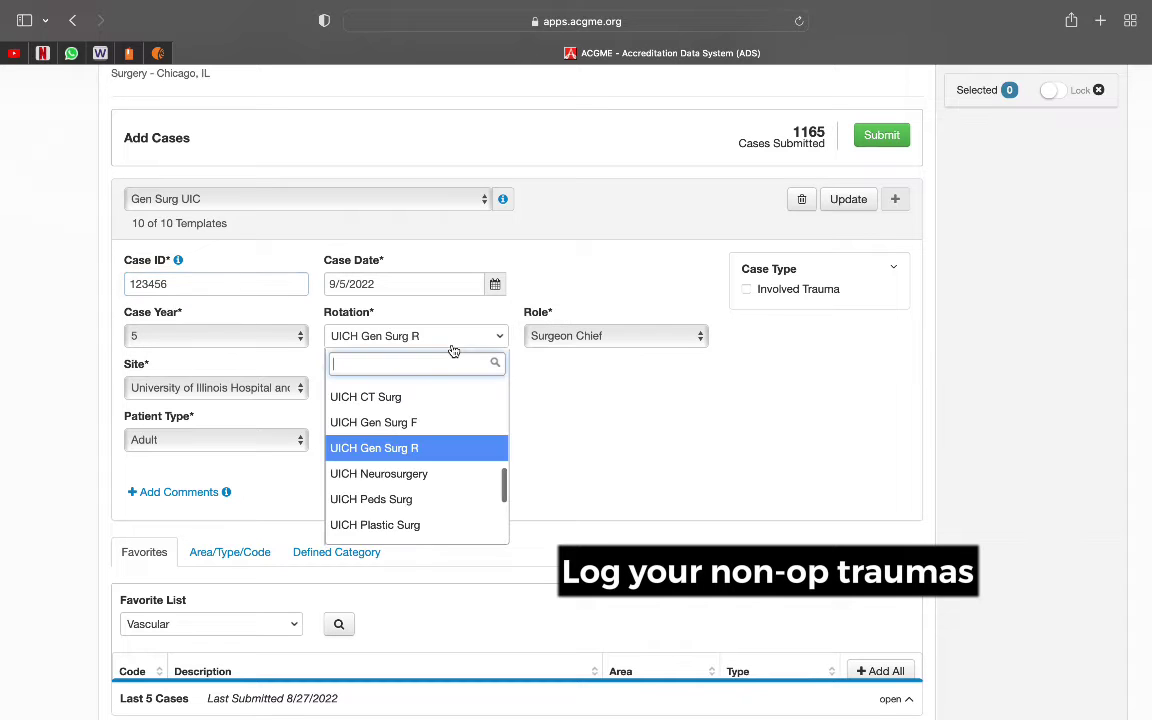
pyautogui.write('tra')
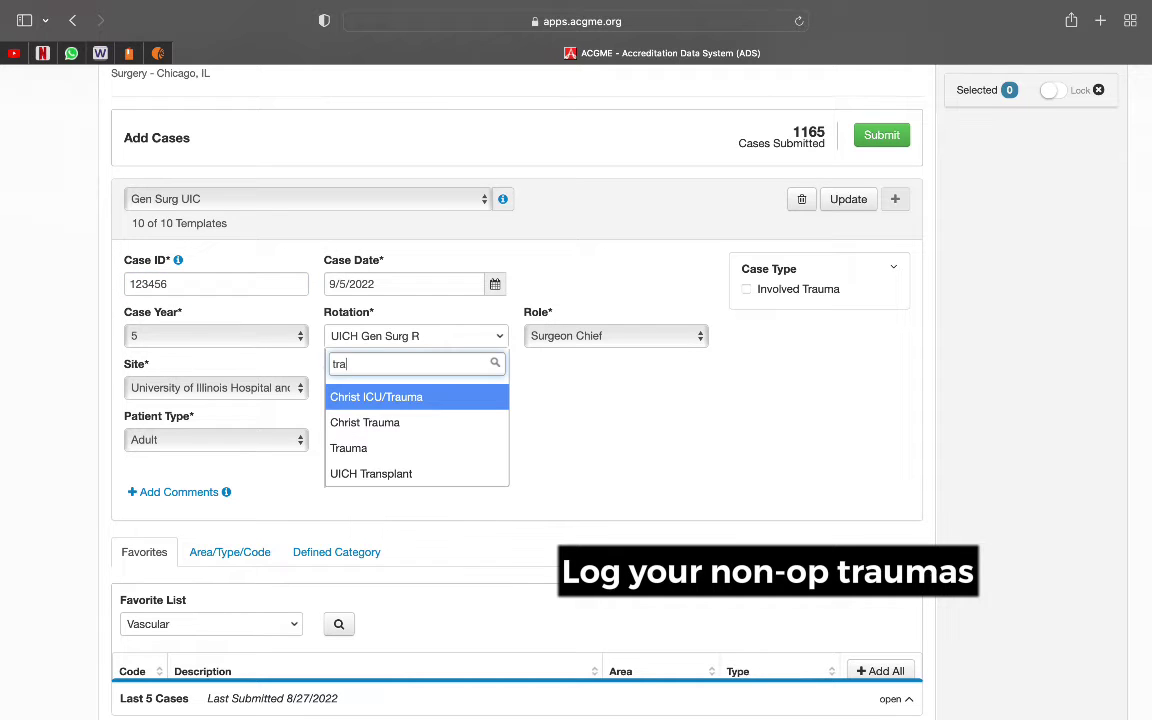
pyautogui.click(437, 404)
pyautogui.click(612, 335)
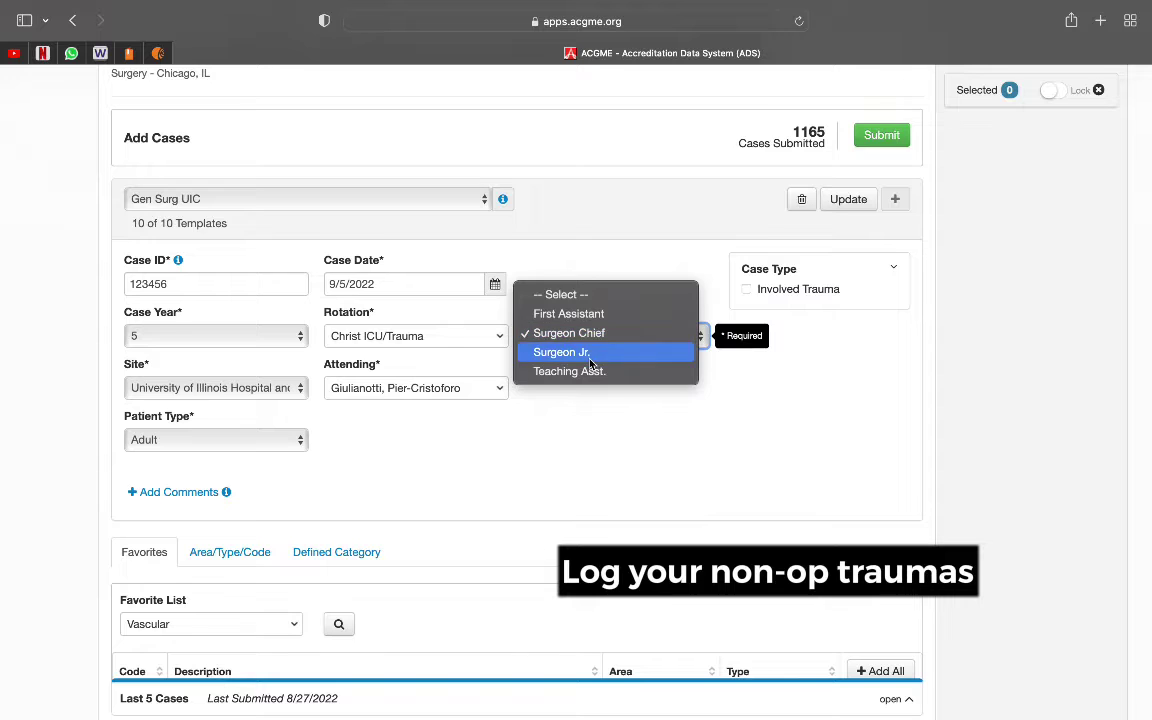
pyautogui.click(590, 352)
# Step: Choose the trauma attending by name and set the case's site to Advocate Christ Medical Center
pyautogui.click(404, 388)
pyautogui.write('o')
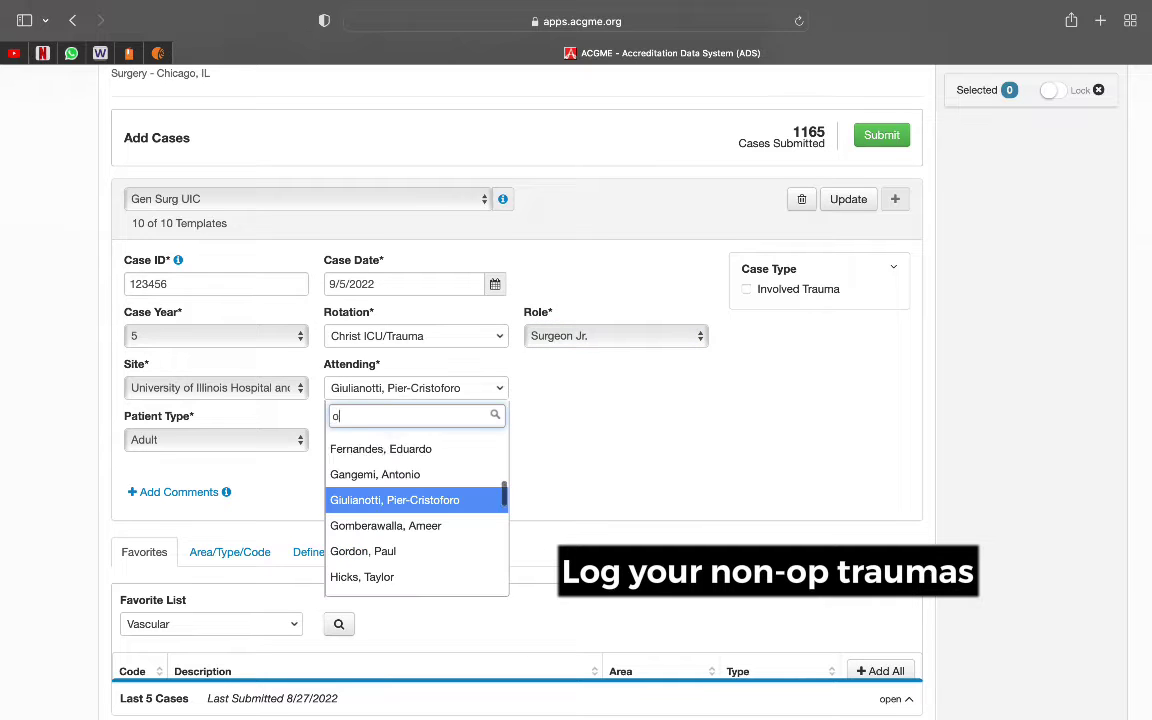
pyautogui.write('mi')
pyautogui.click(381, 458)
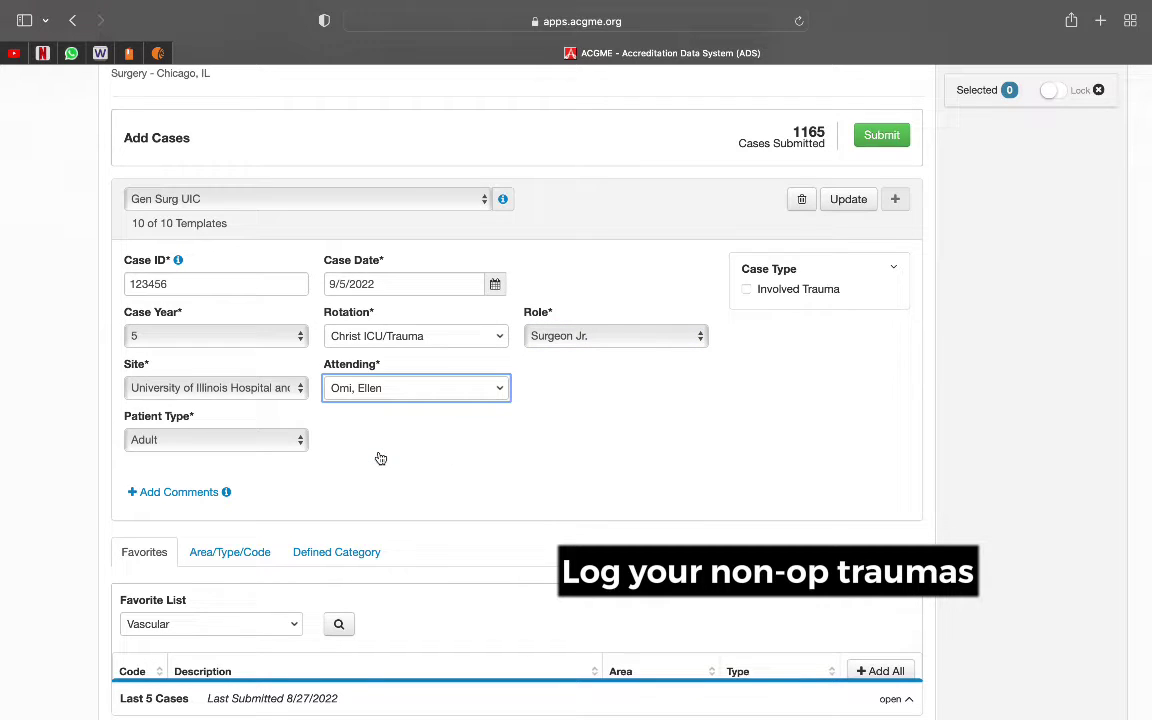
pyautogui.click(269, 399)
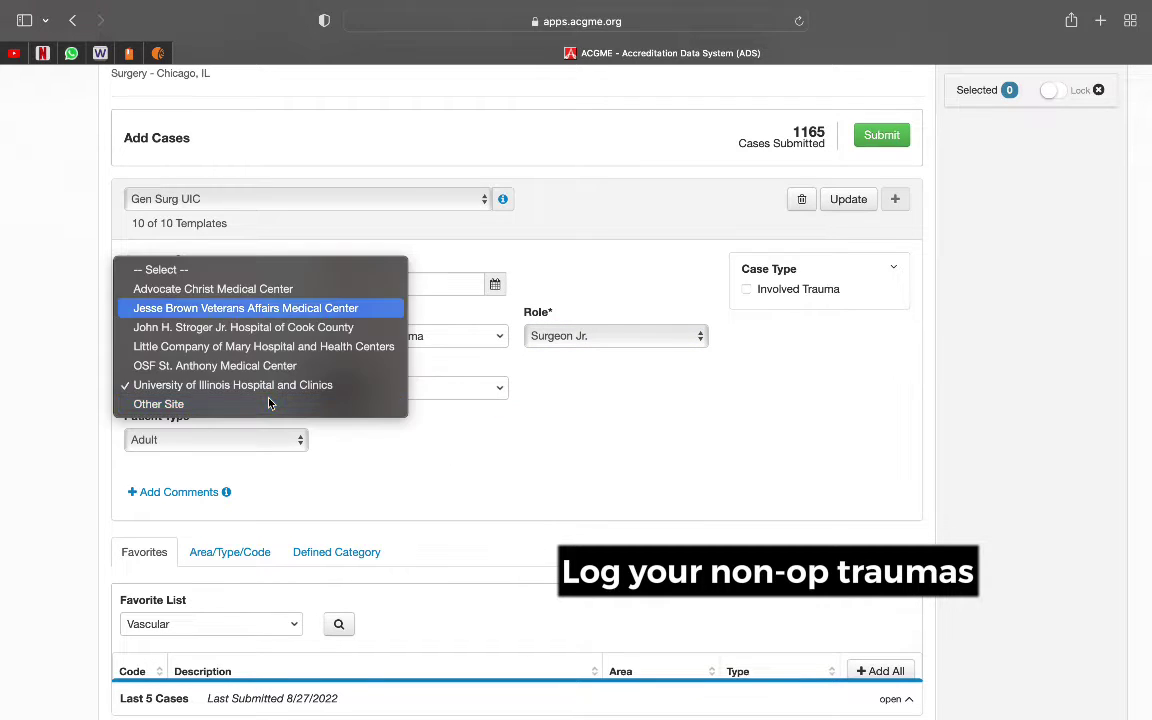
pyautogui.click(240, 289)
# Step: Find the code in the Non-op Trauma Other defined category and add code 99199 to the case
pyautogui.scroll(-2, 394, 488)
pyautogui.click(337, 451)
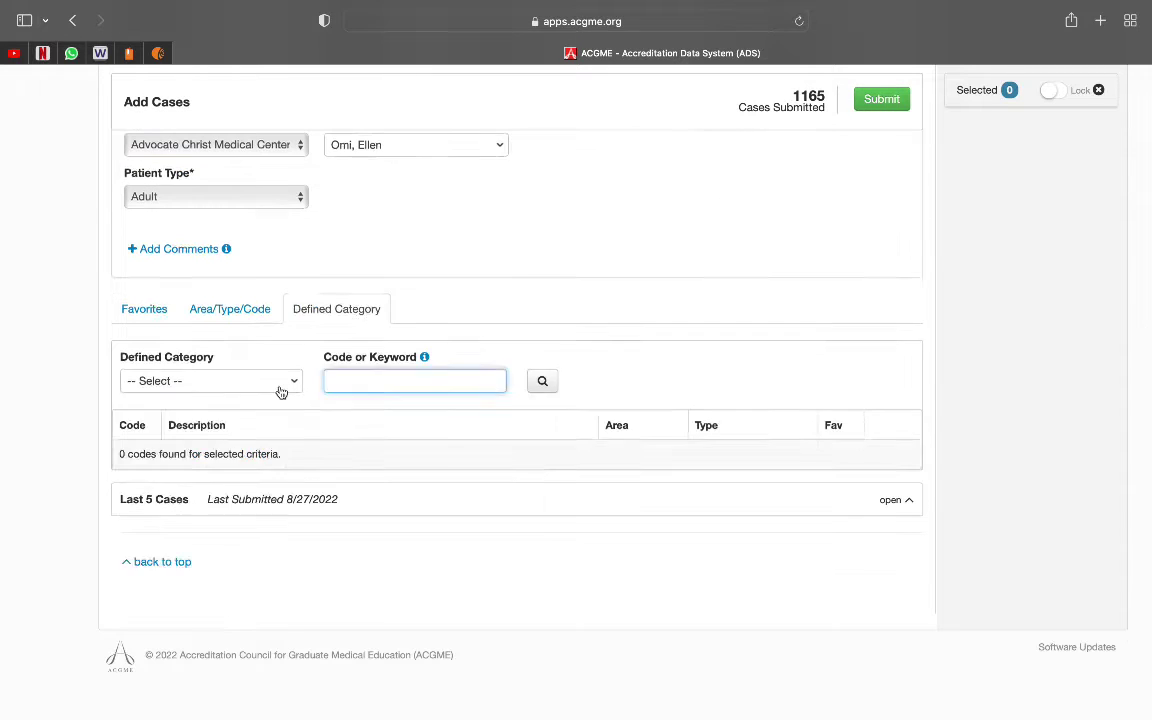
pyautogui.click(283, 393)
pyautogui.write('trau')
pyautogui.press('Return')
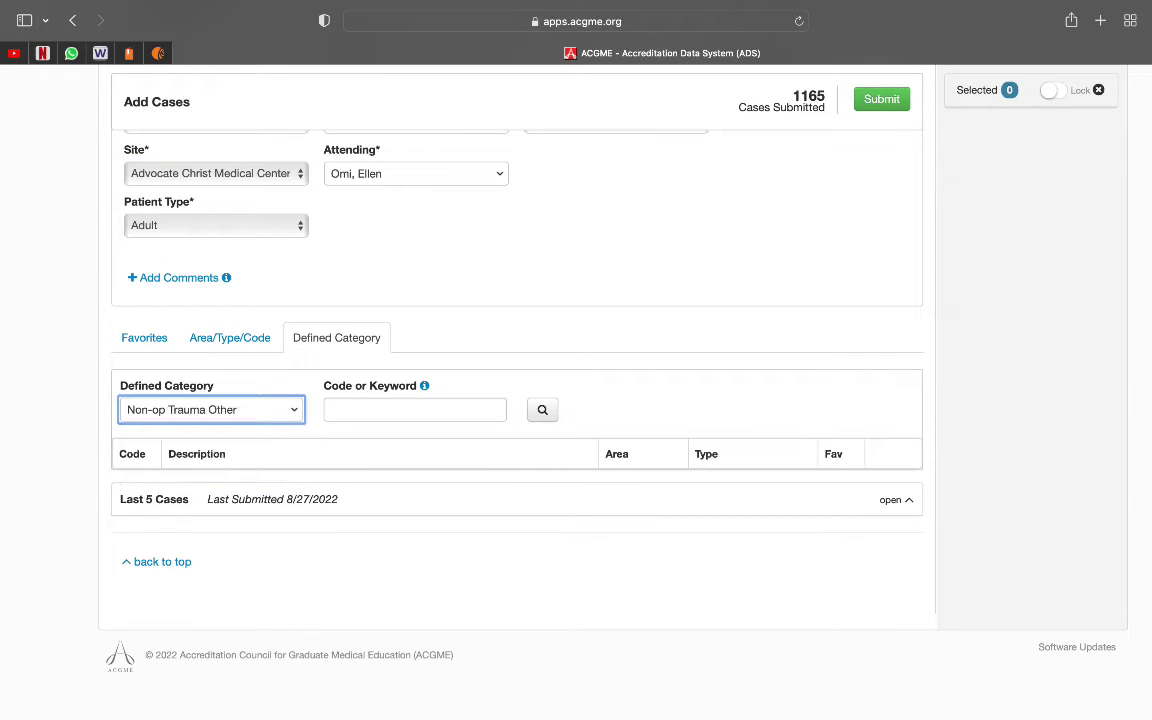
pyautogui.click(543, 411)
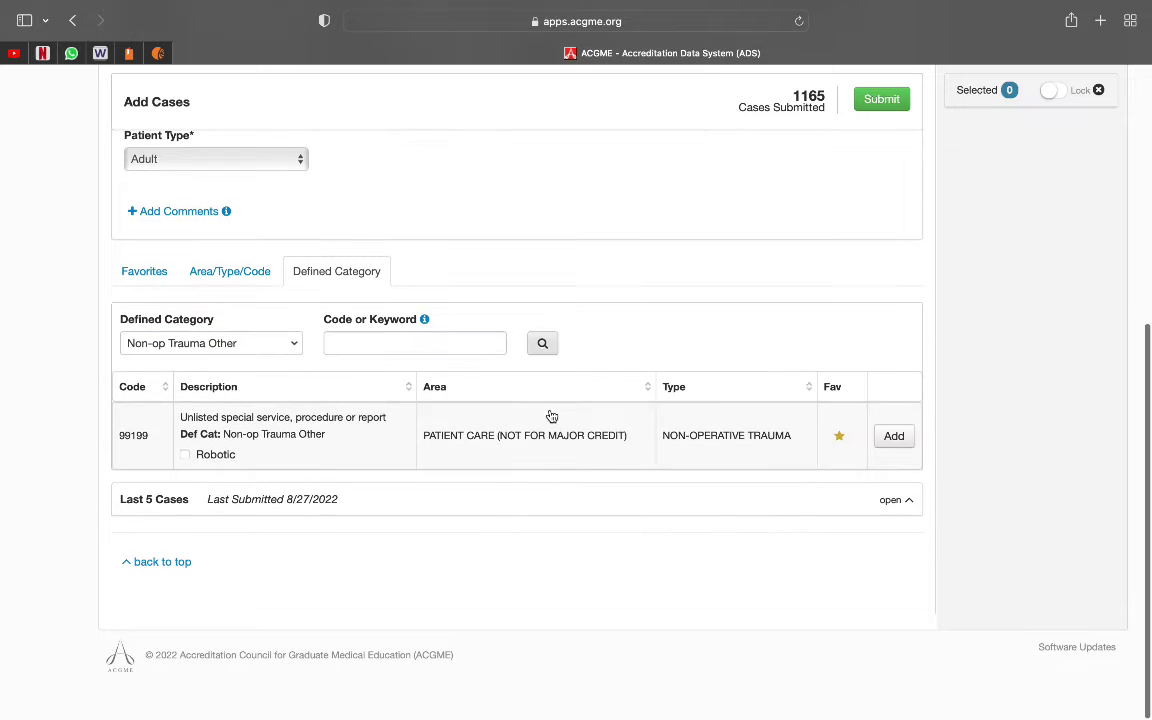
pyautogui.click(504, 466)
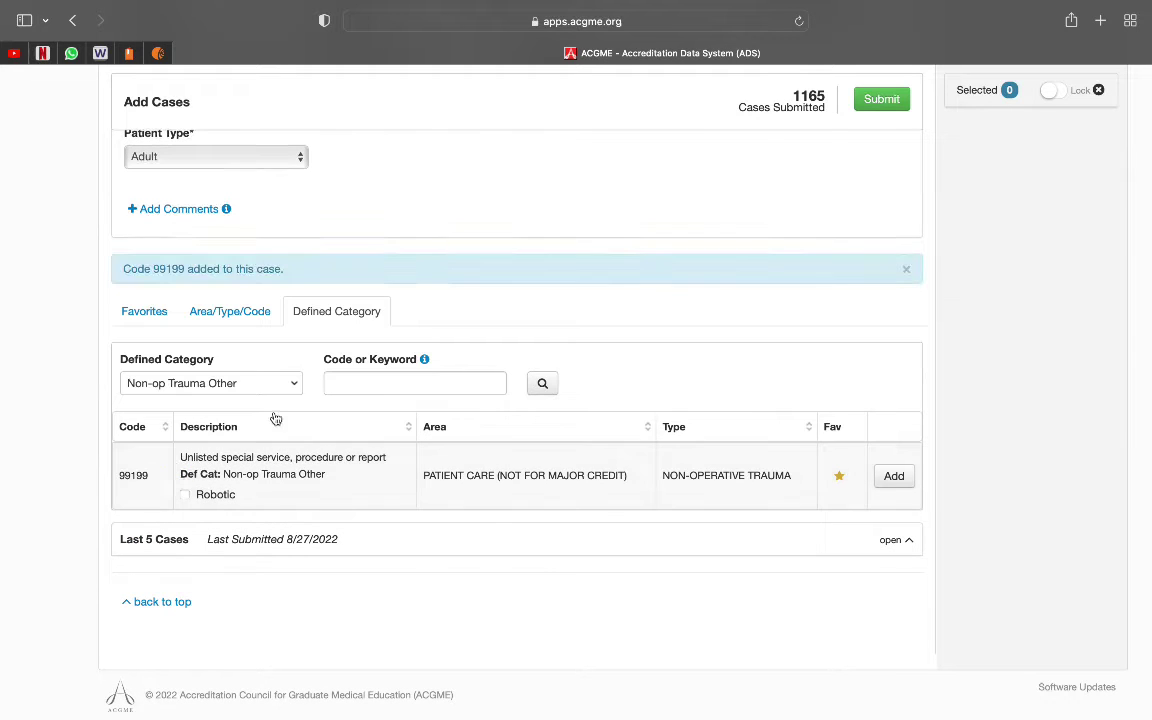
# Step: List the codes in the Surgical Critical Care defined category and add code 99292 of type Ventilatory Management: >24hrs on ventilator to the case
pyautogui.click(268, 383)
pyautogui.write('criti')
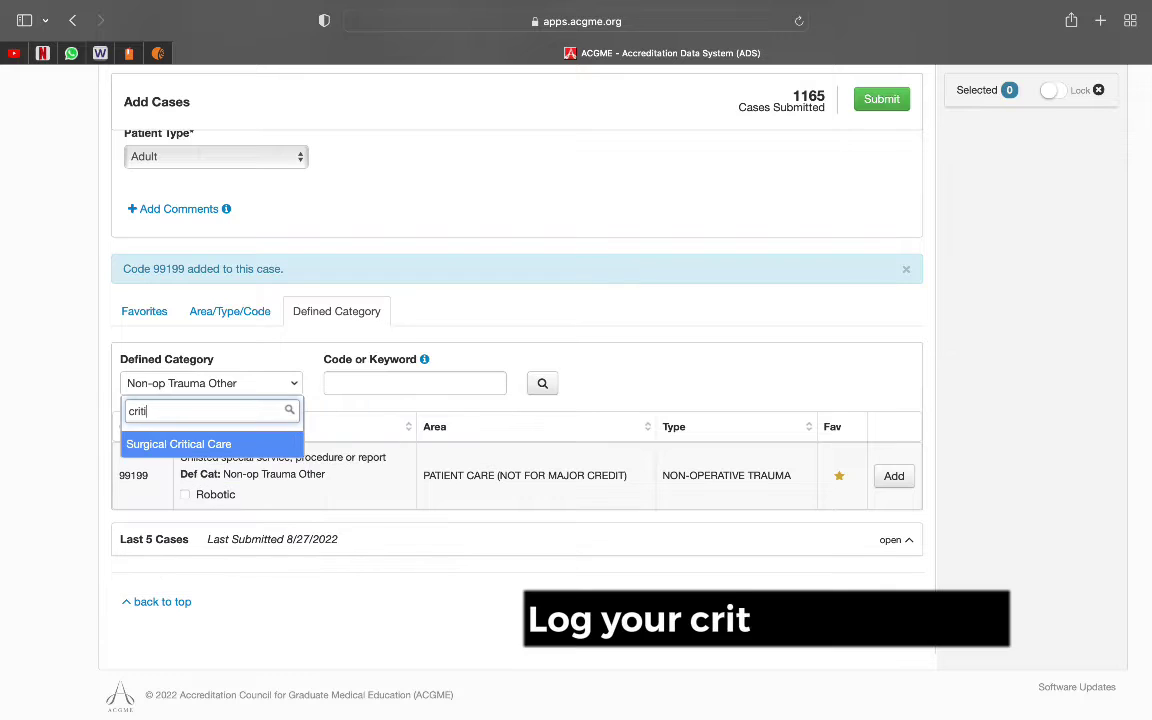
pyautogui.press('Return')
pyautogui.click(543, 384)
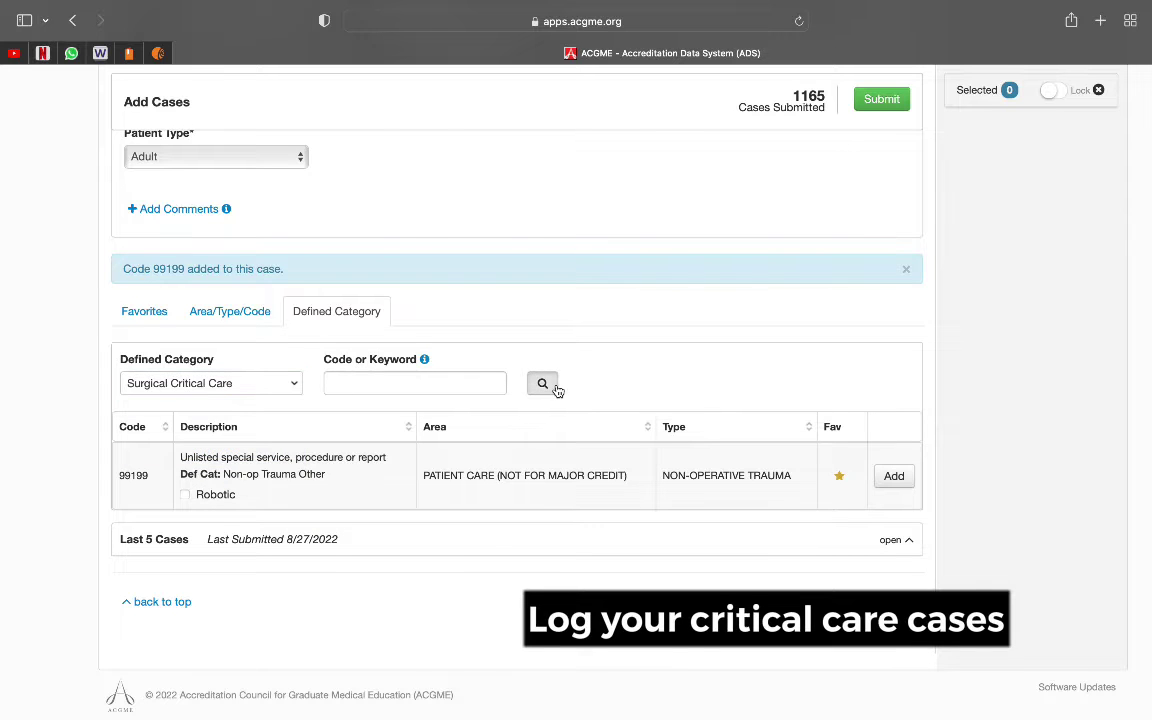
pyautogui.scroll(-2, 555, 391)
pyautogui.moveTo(709, 322); pyautogui.dragTo(768, 357)
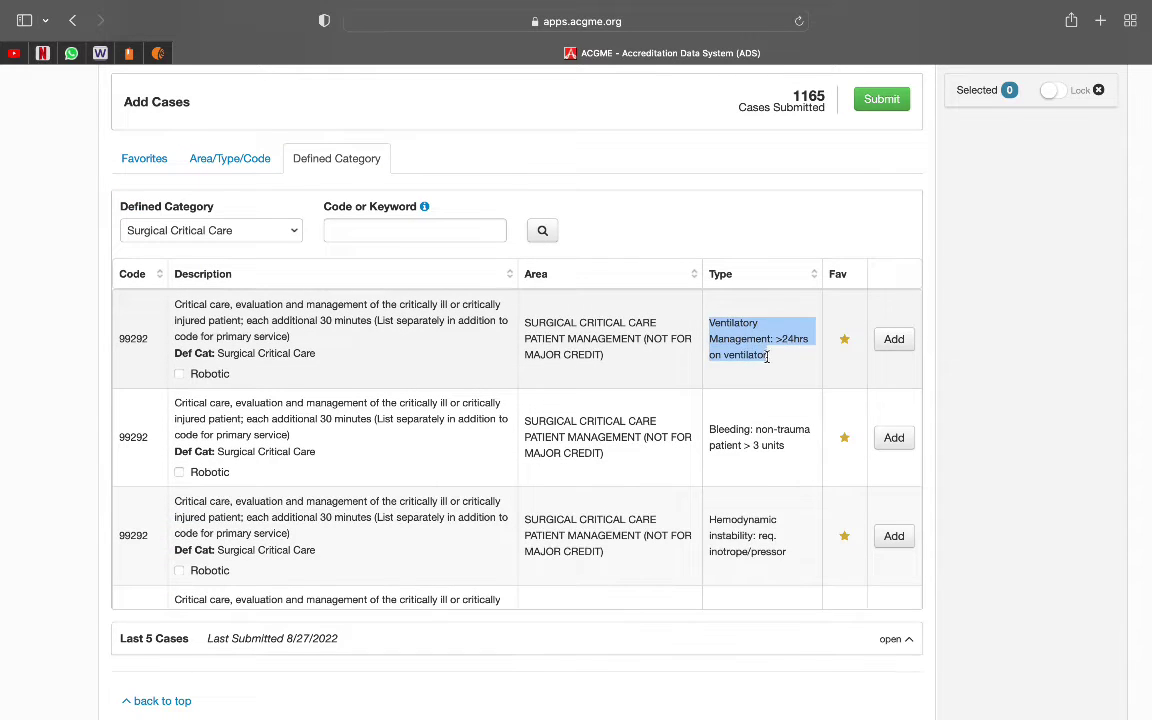
pyautogui.click(897, 341)
# Step: Add code 99292 of type Bleeding: non-trauma patient > 3 units to the case and mark it as primary
pyautogui.scroll(-1, 750, 458)
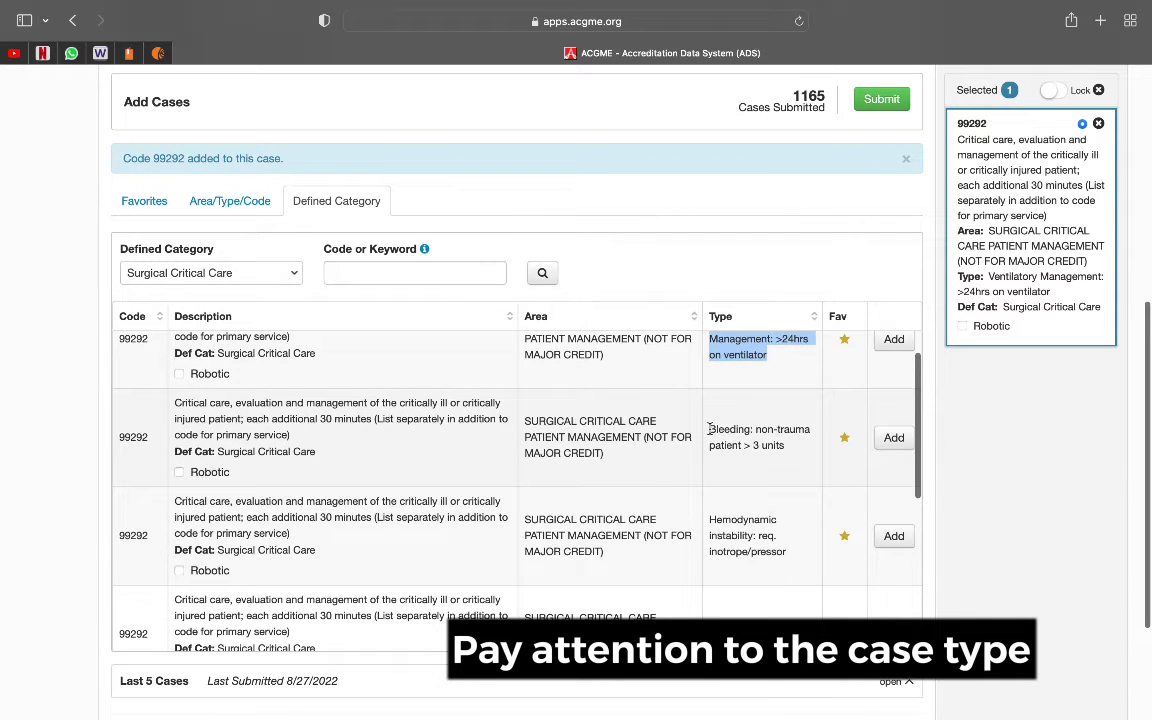
pyautogui.moveTo(709, 429); pyautogui.dragTo(748, 445)
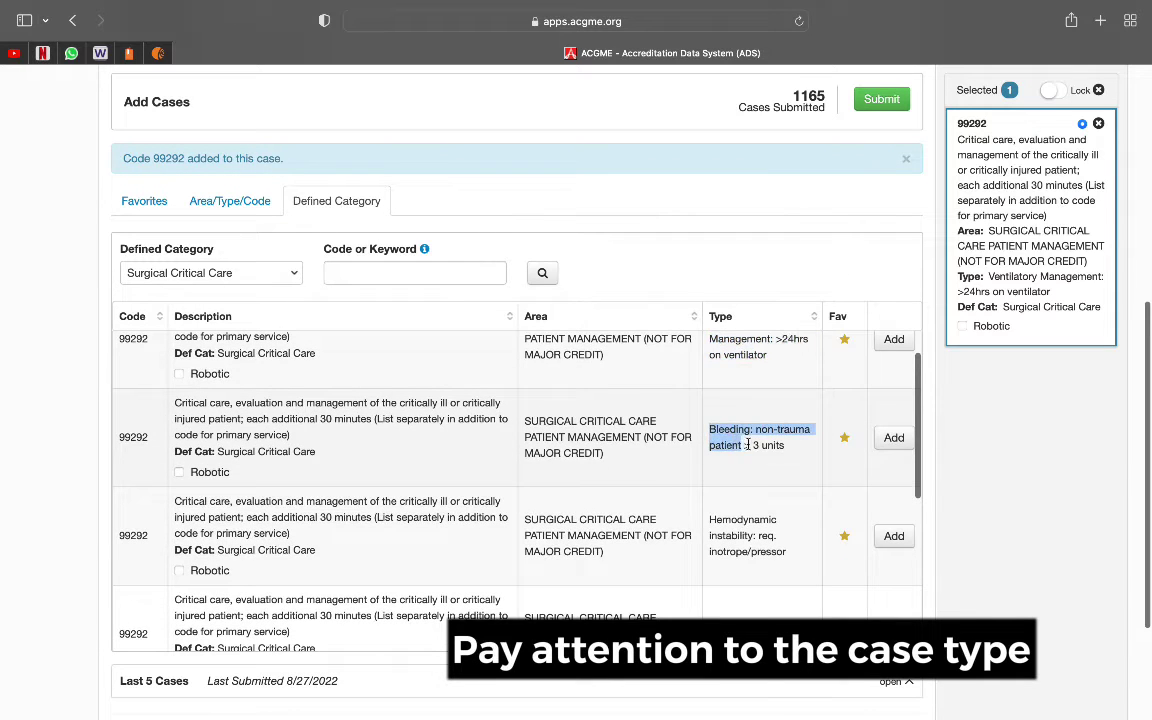
pyautogui.click(894, 442)
pyautogui.scroll(-1, 900, 470)
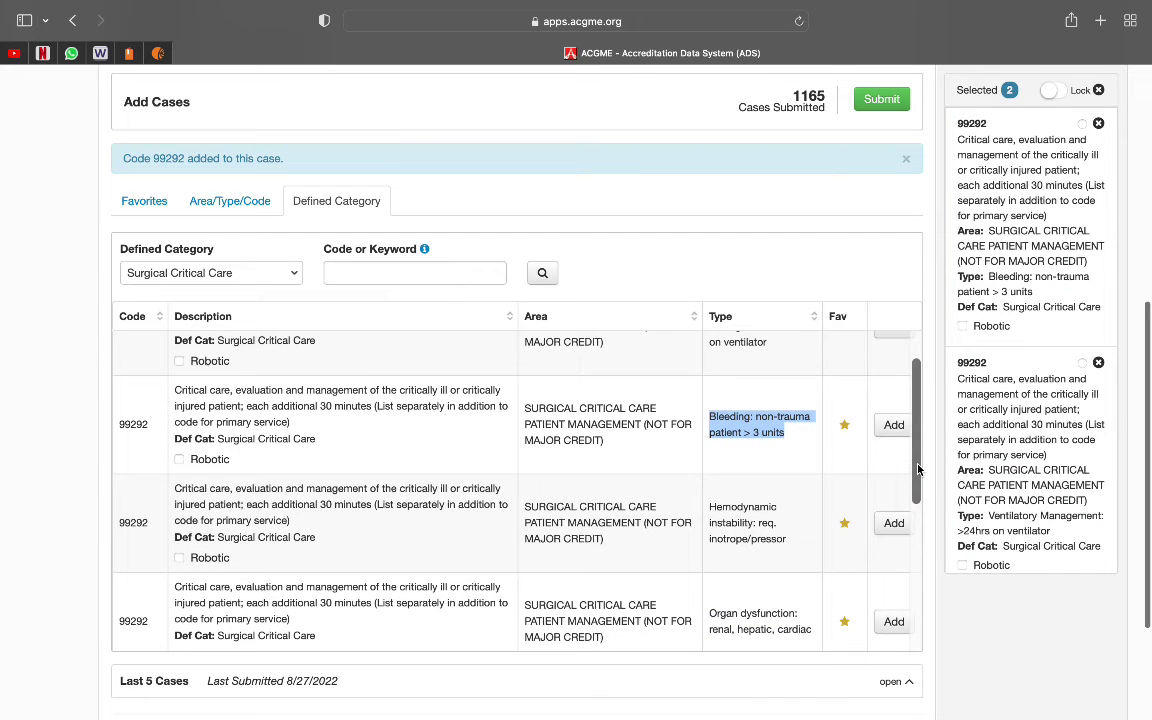
pyautogui.click(1082, 123)
# Step: Review the remaining critical care case types, including organ dysfunction, dysrhythmias and invasive line management
pyautogui.scroll(-1, 841, 484)
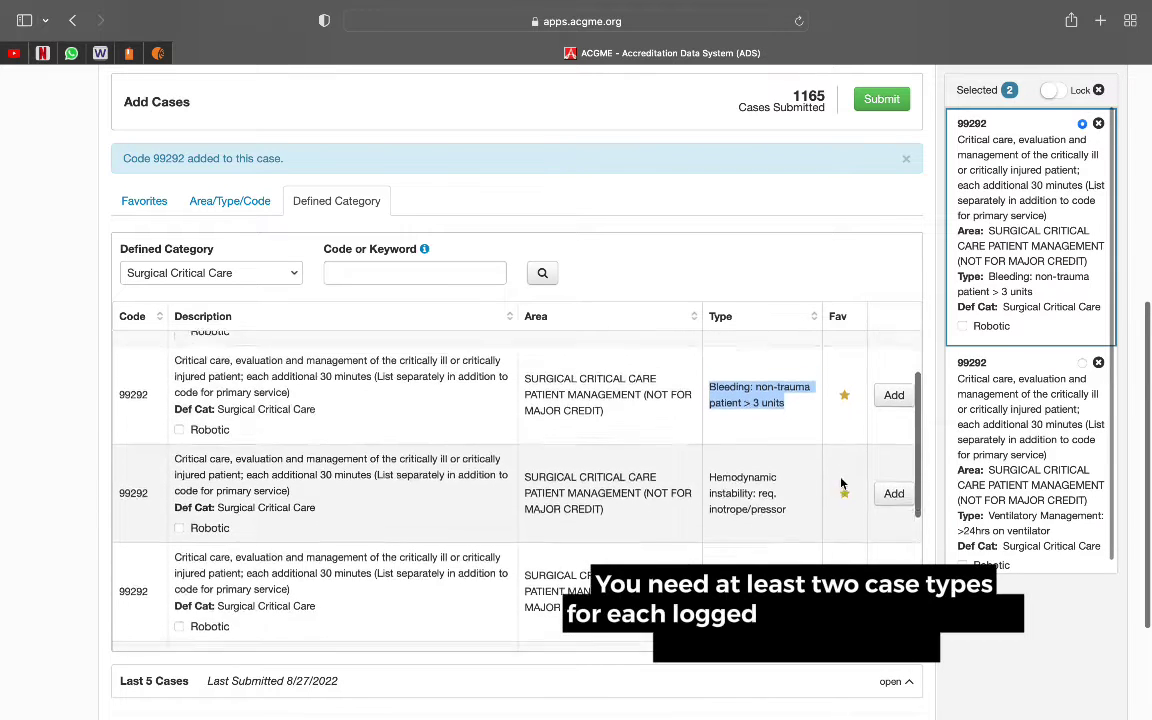
pyautogui.scroll(-2, 841, 484)
pyautogui.moveTo(705, 508); pyautogui.dragTo(806, 530)
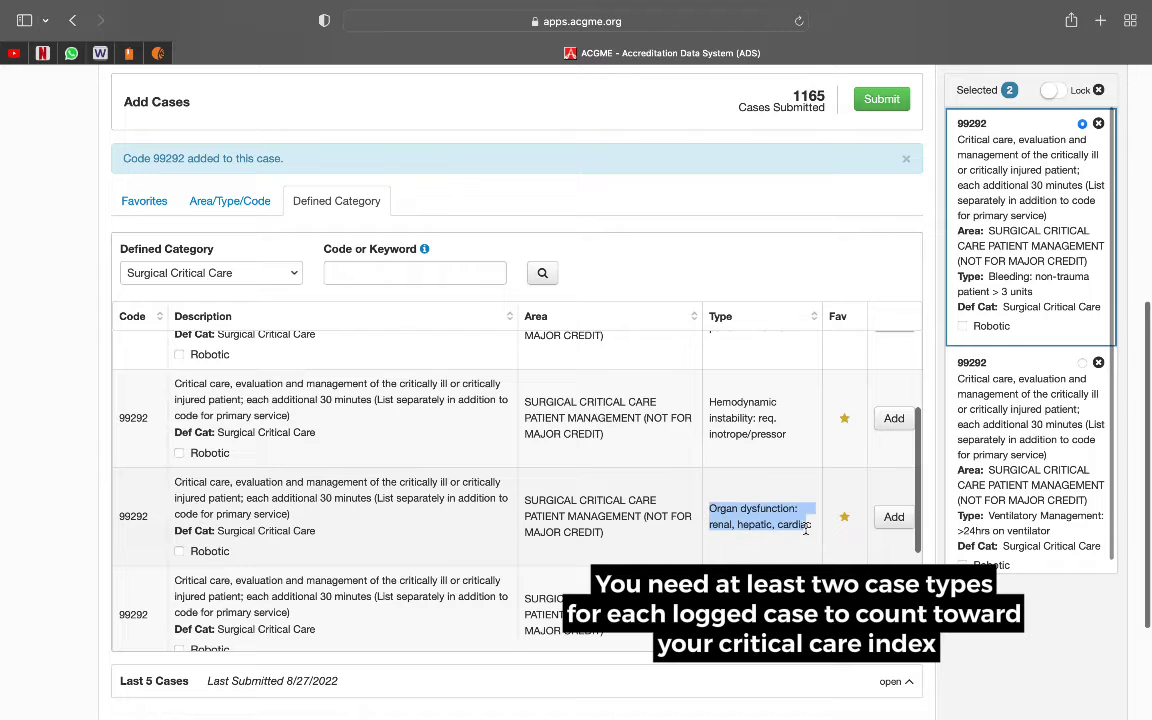
pyautogui.scroll(-4, 810, 528)
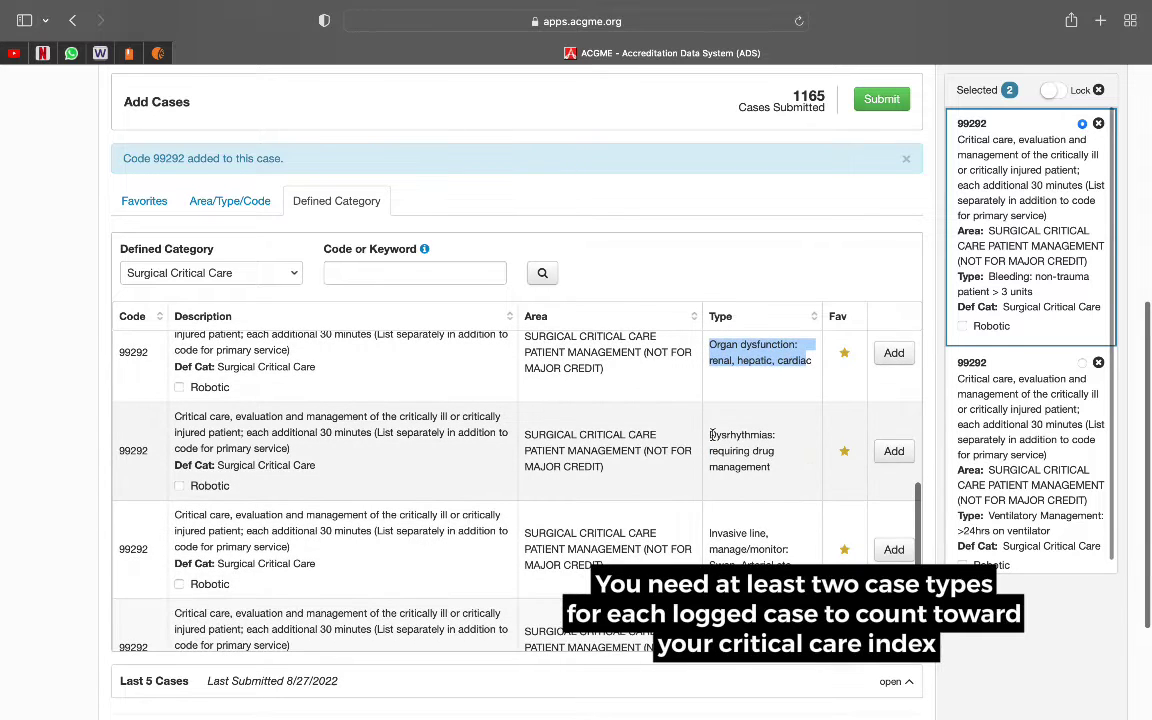
pyautogui.moveTo(711, 434); pyautogui.dragTo(776, 465)
pyautogui.scroll(-1, 792, 481)
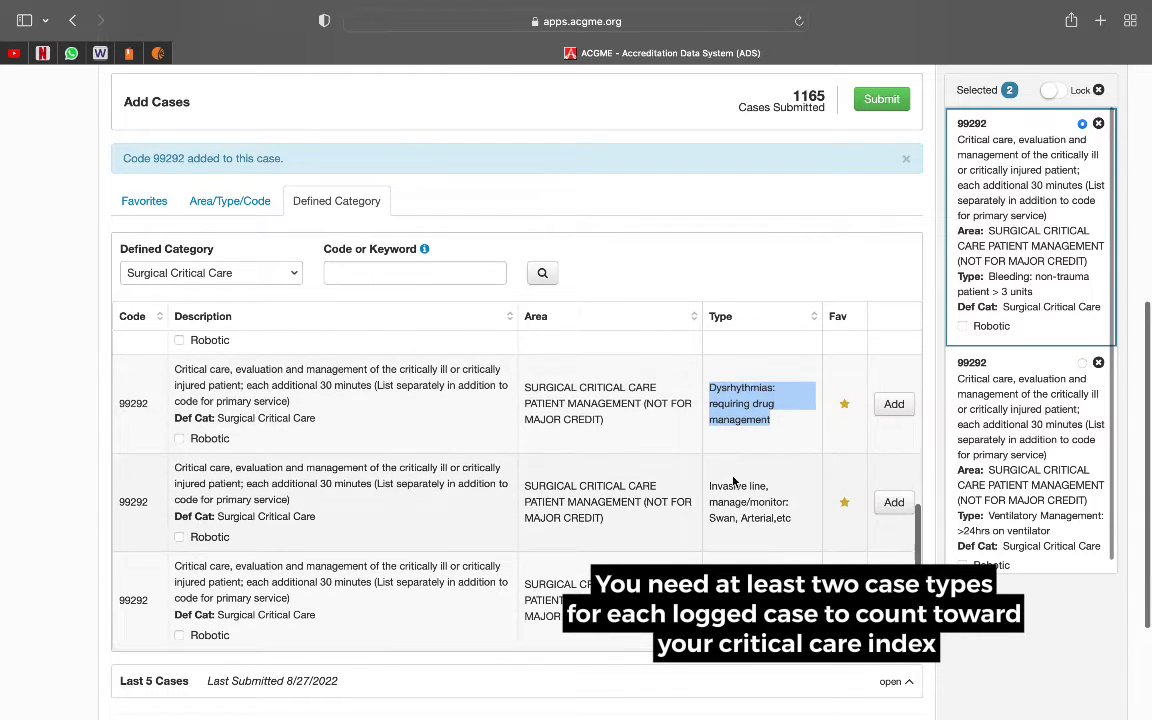
pyautogui.moveTo(708, 485); pyautogui.dragTo(785, 518)
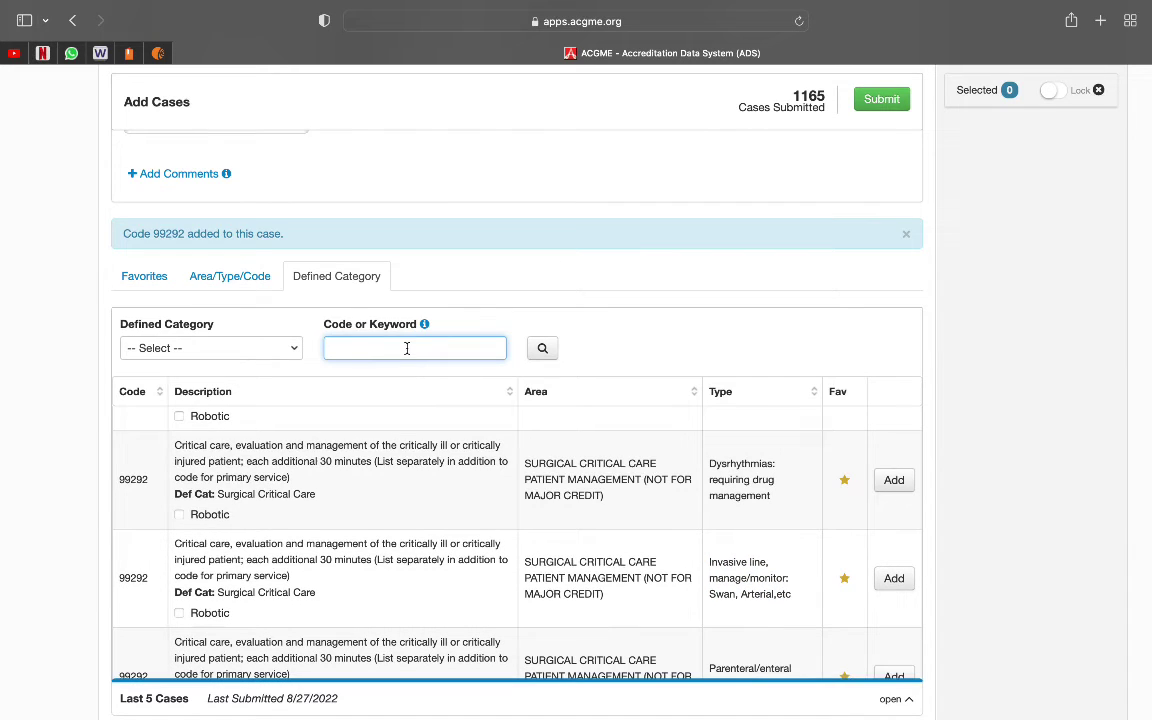
# Step: Search for sleeve gastrectomy and enterectomy, adding code 43775 as robotic and the Small Intestine code 44120 to the case
pyautogui.write('sleeve gastrec')
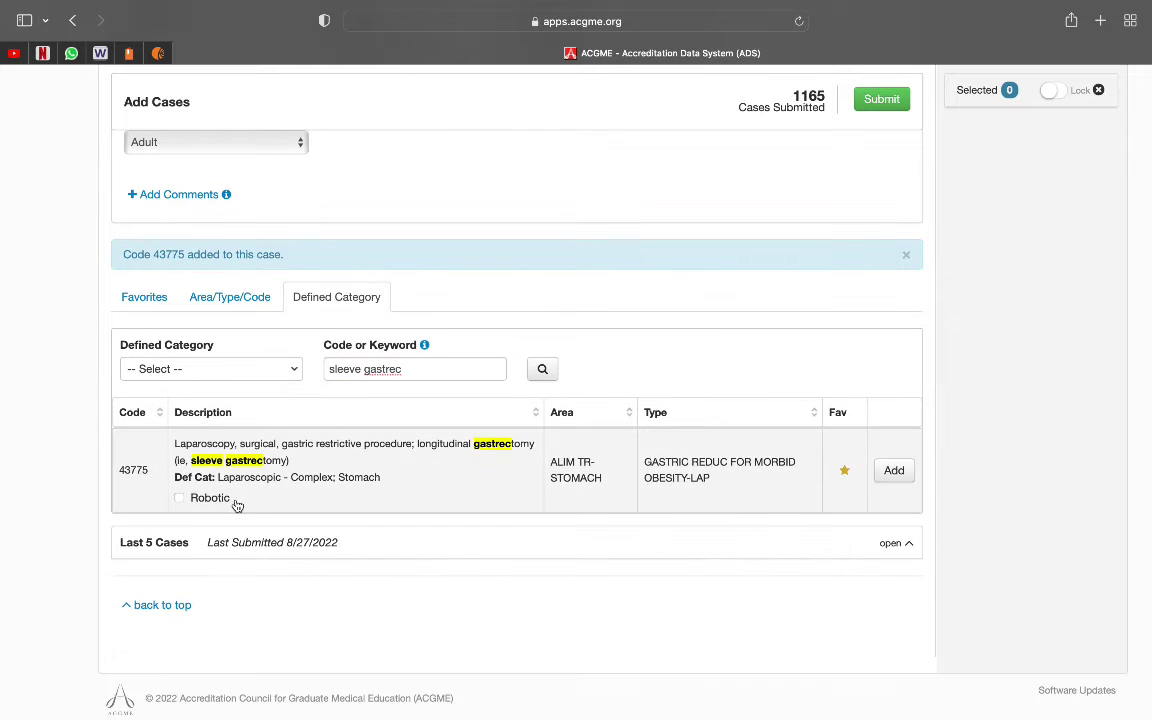
pyautogui.click(894, 471)
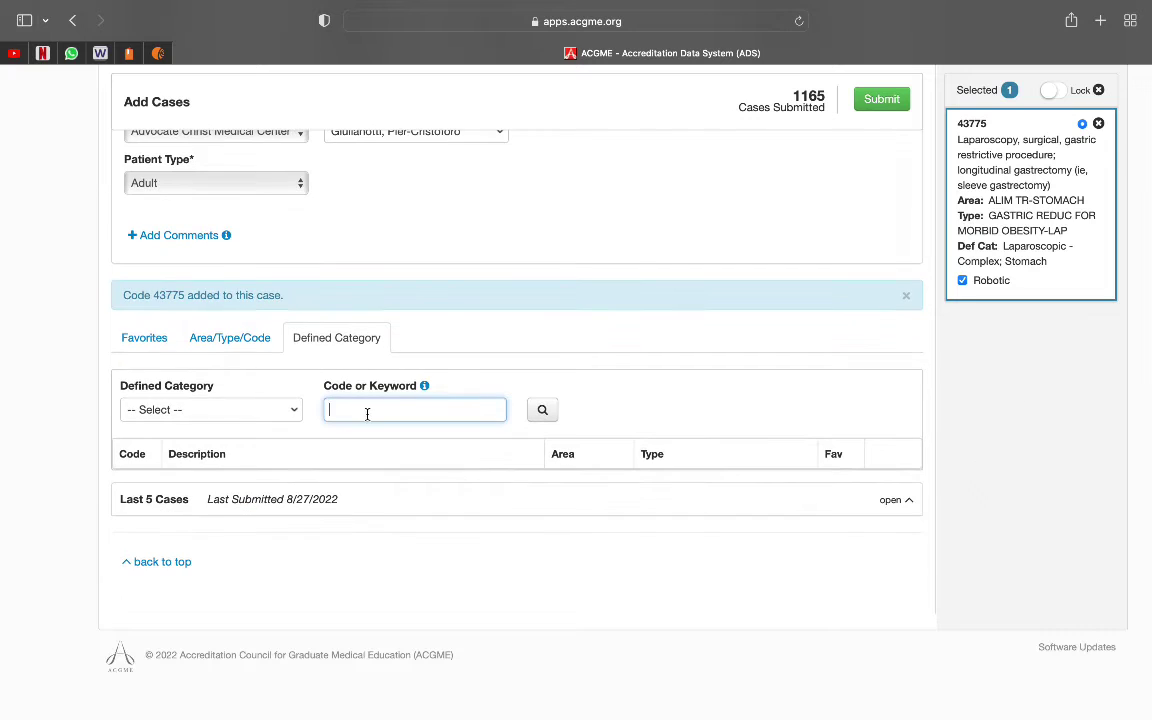
pyautogui.write('enterectom')
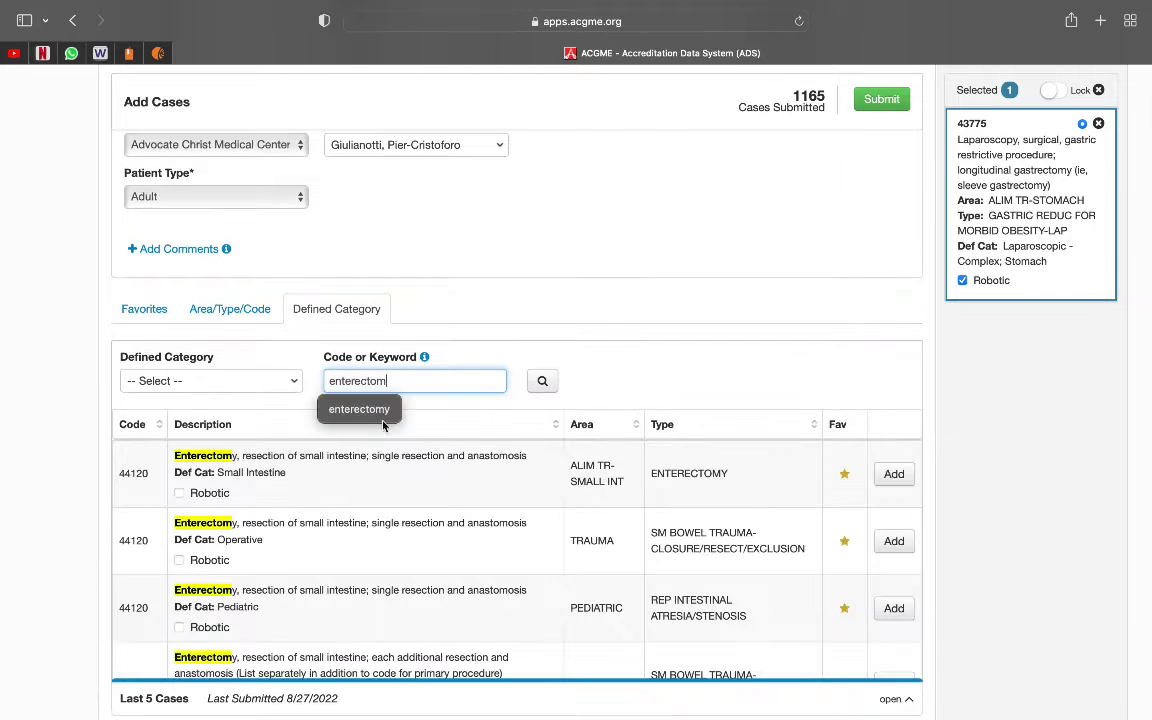
pyautogui.scroll(1, 450, 469)
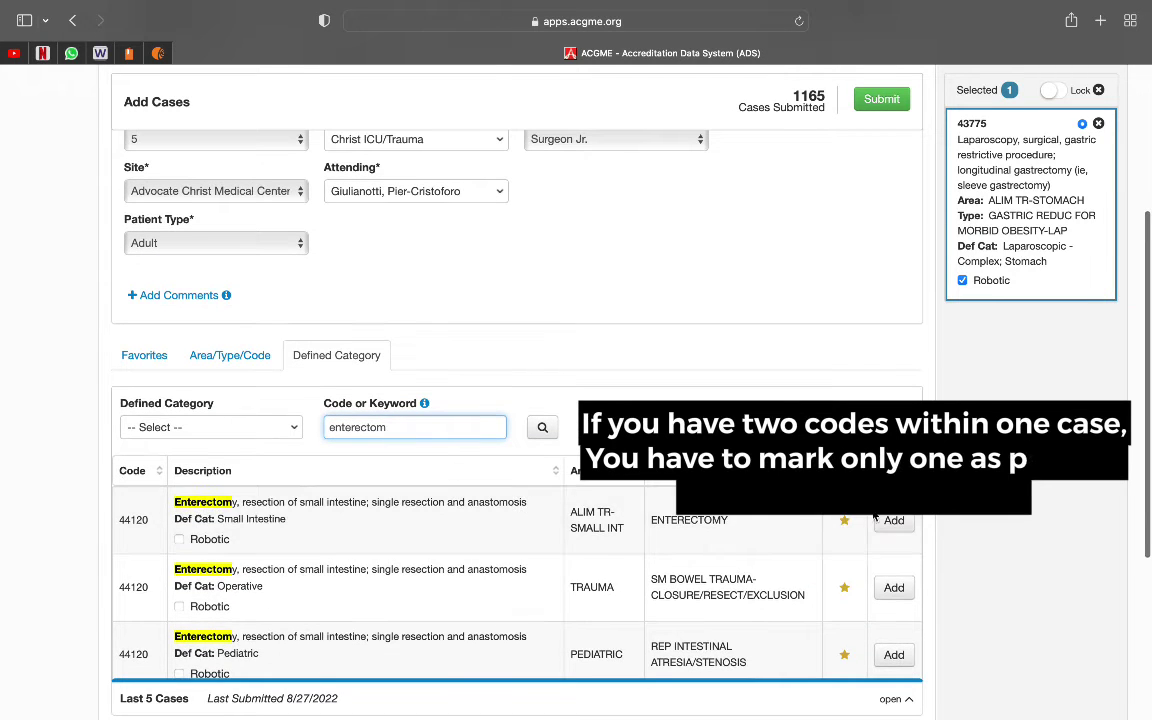
pyautogui.click(894, 515)
# Step: Search for "ventral herni", add the reducible hernia repair code 49560, and mark enterectomy code 44120 as the case's primary code
pyautogui.press('super+a')
pyautogui.write('ventra')
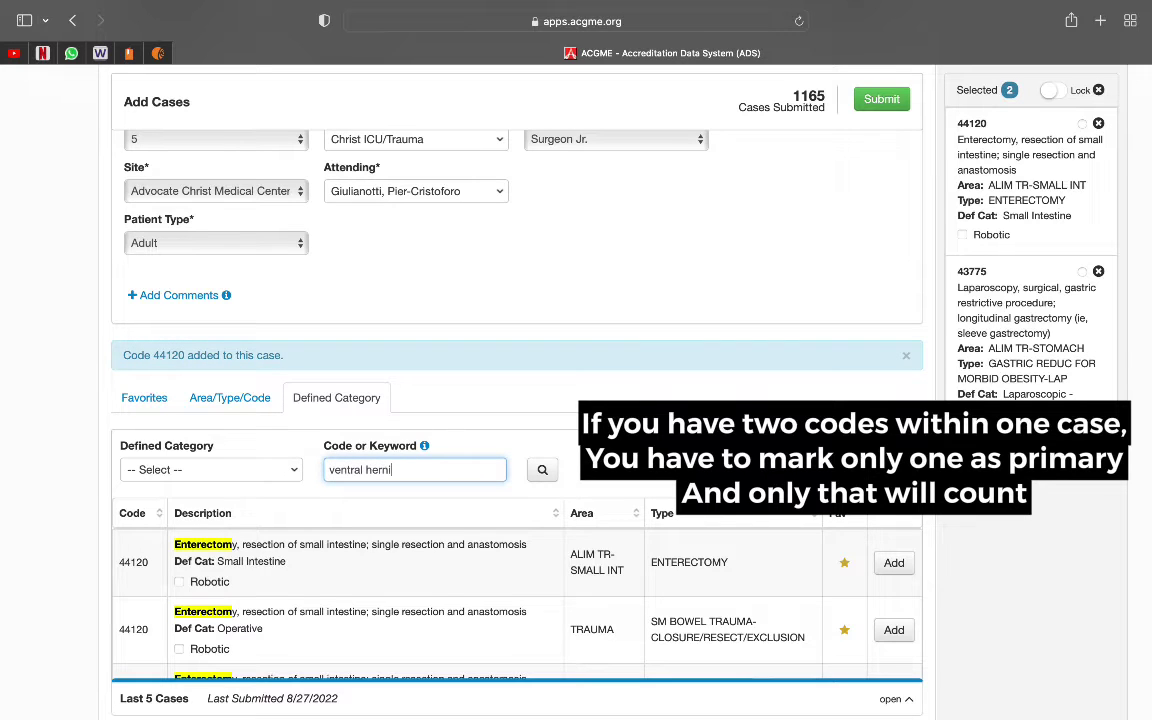
pyautogui.click(894, 617)
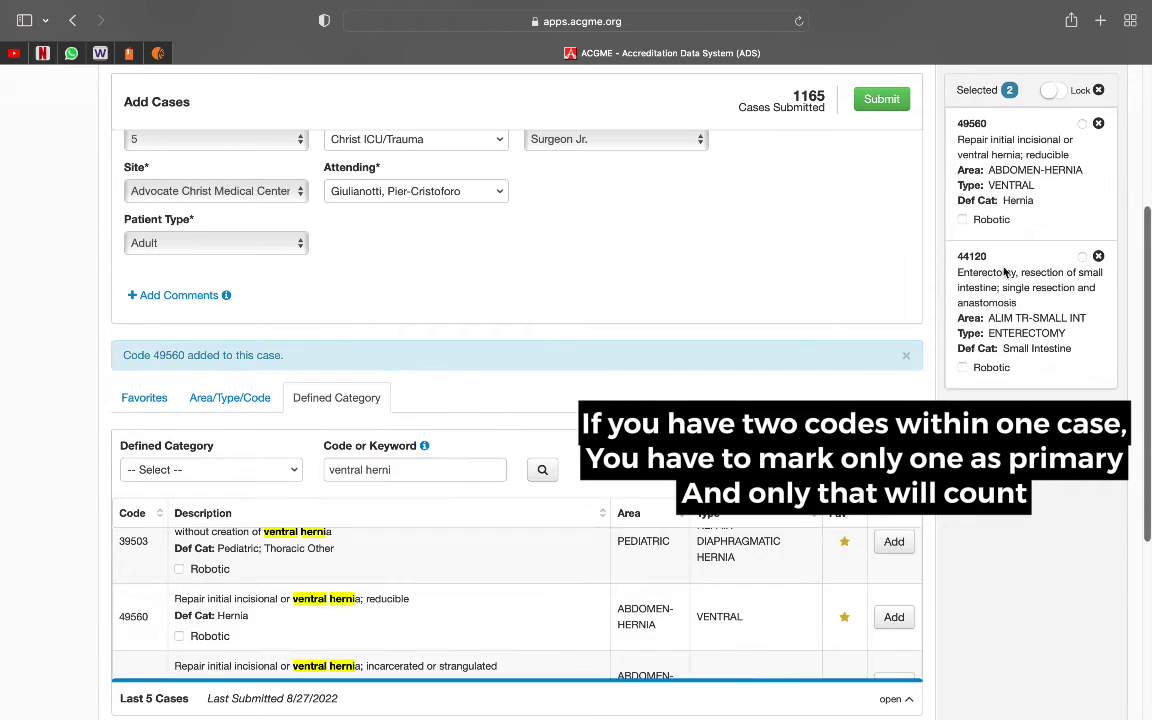
pyautogui.click(1082, 257)
pyautogui.scroll(5, 928, 224)
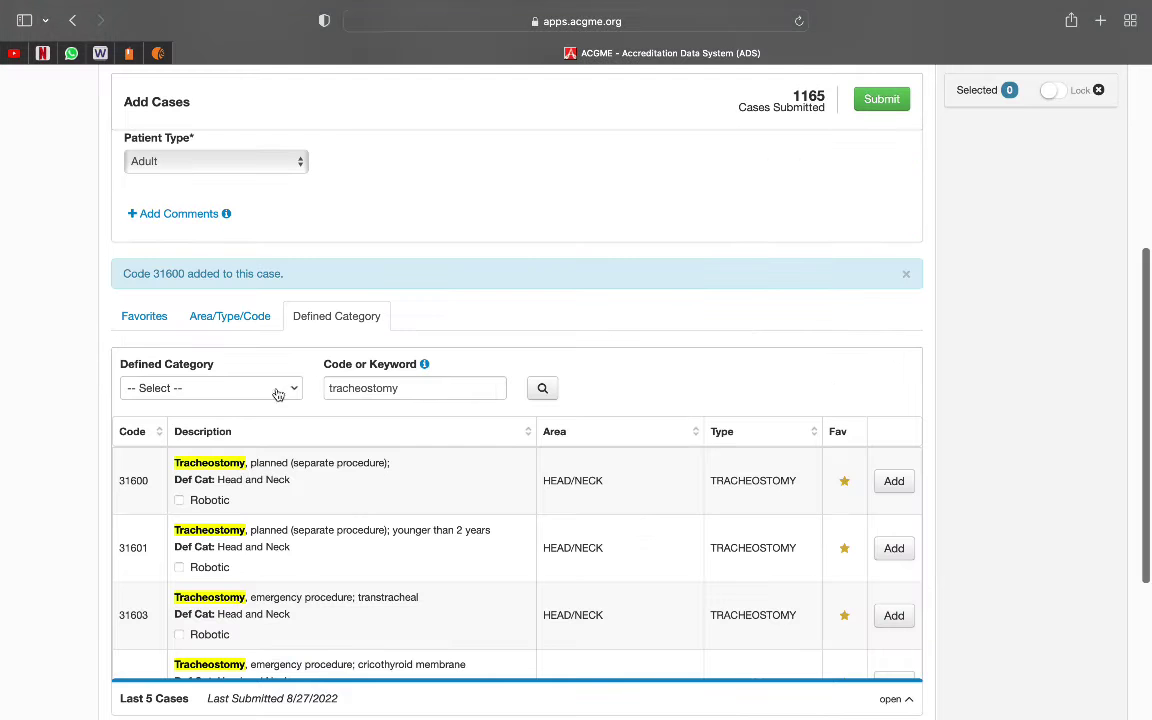
# Step: Clear the tracheostomy keyword and list the codes in the Upper Endoscopy defined category
pyautogui.click(283, 390)
pyautogui.scroll(-10, 235, 561)
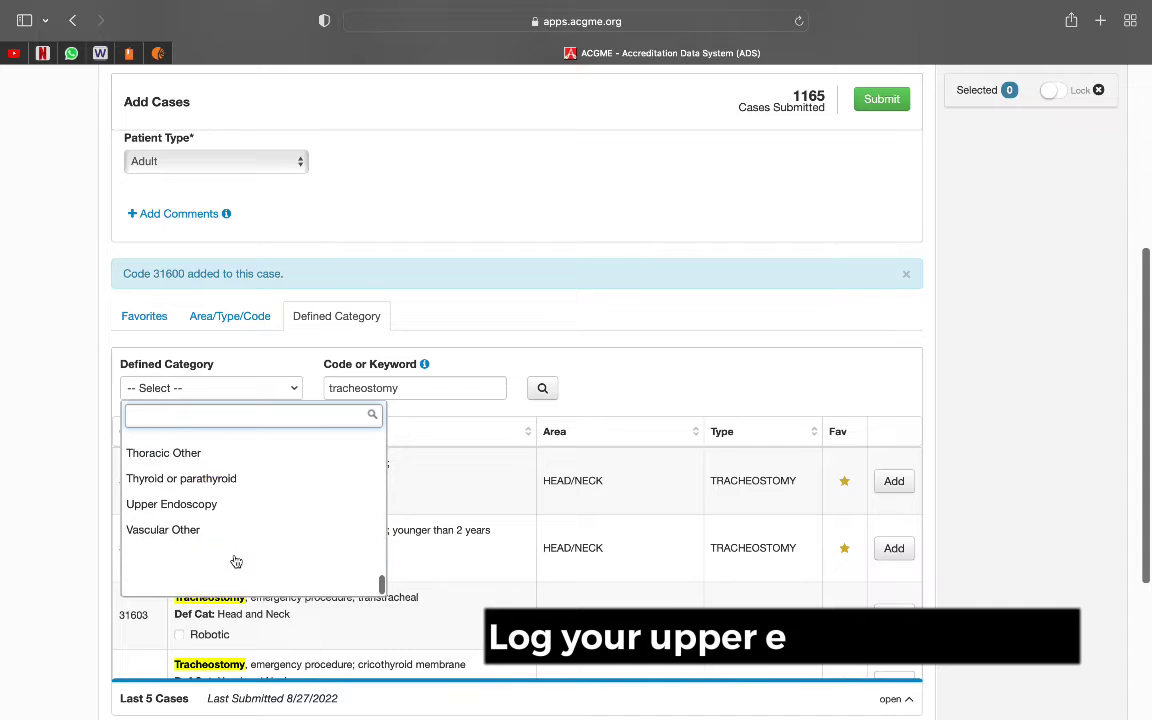
pyautogui.click(210, 560)
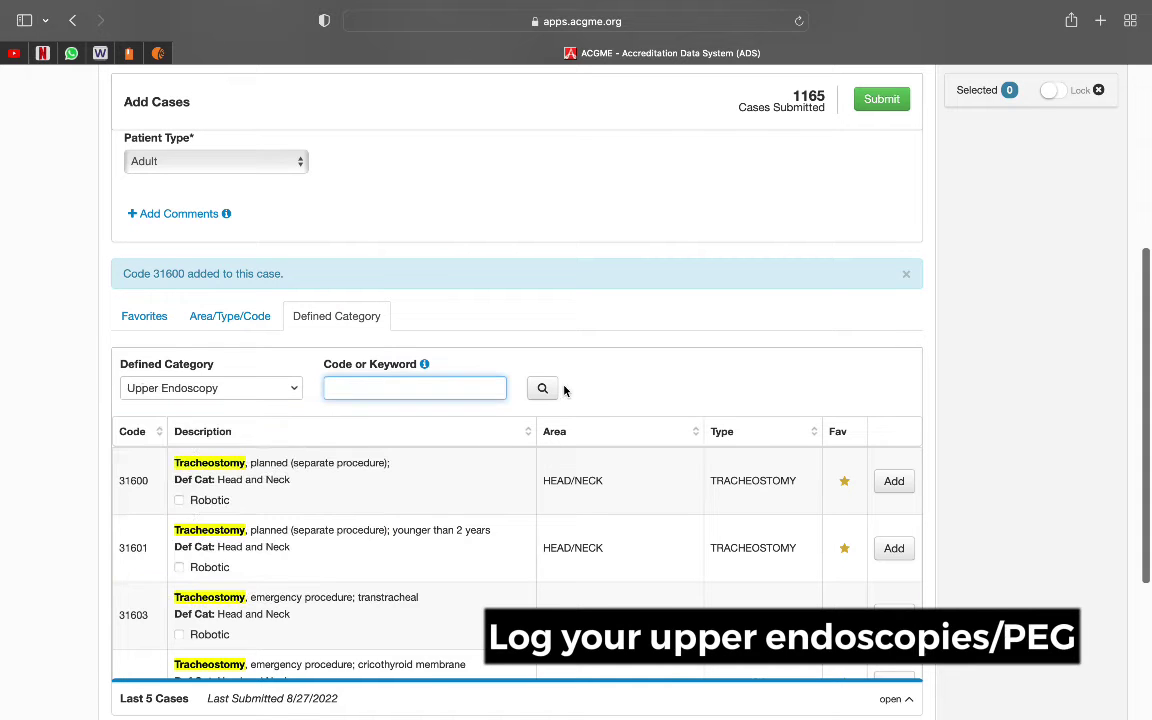
pyautogui.click(544, 389)
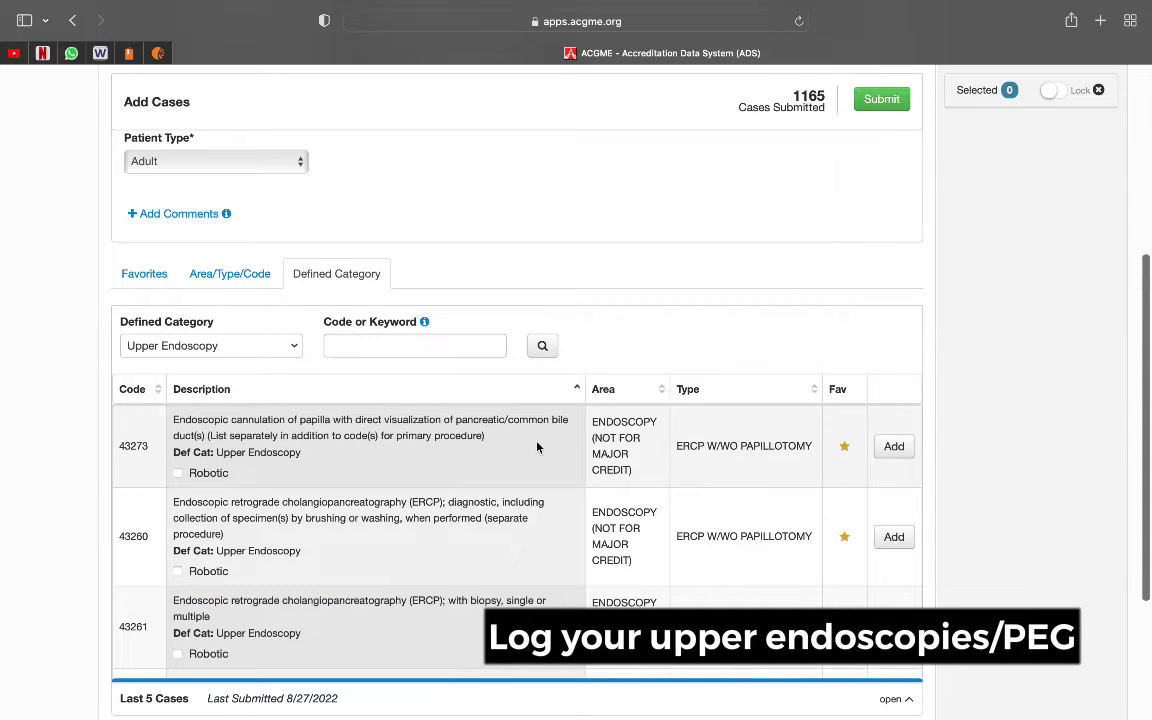
# Step: Find code 43246 for percutaneous gastrostomy tube placement and add it to the Gen Surg favorite list
pyautogui.scroll(-2, 458, 452)
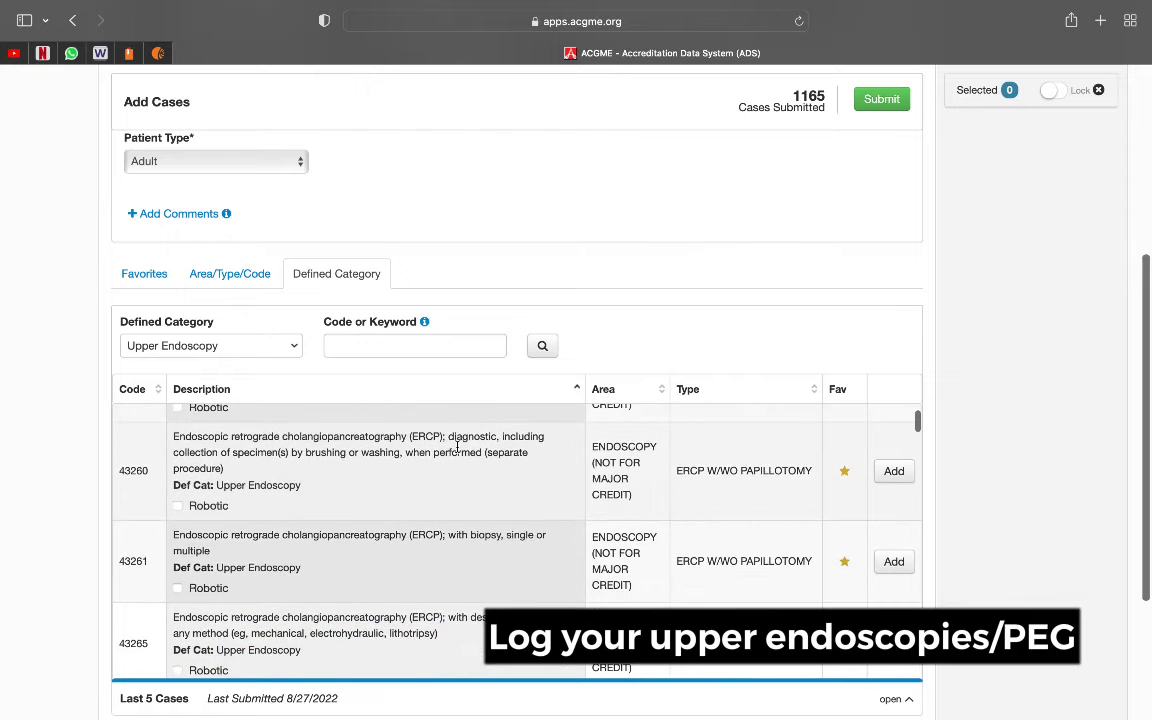
pyautogui.scroll(-5, 458, 448)
pyautogui.moveTo(173, 521); pyautogui.dragTo(351, 539)
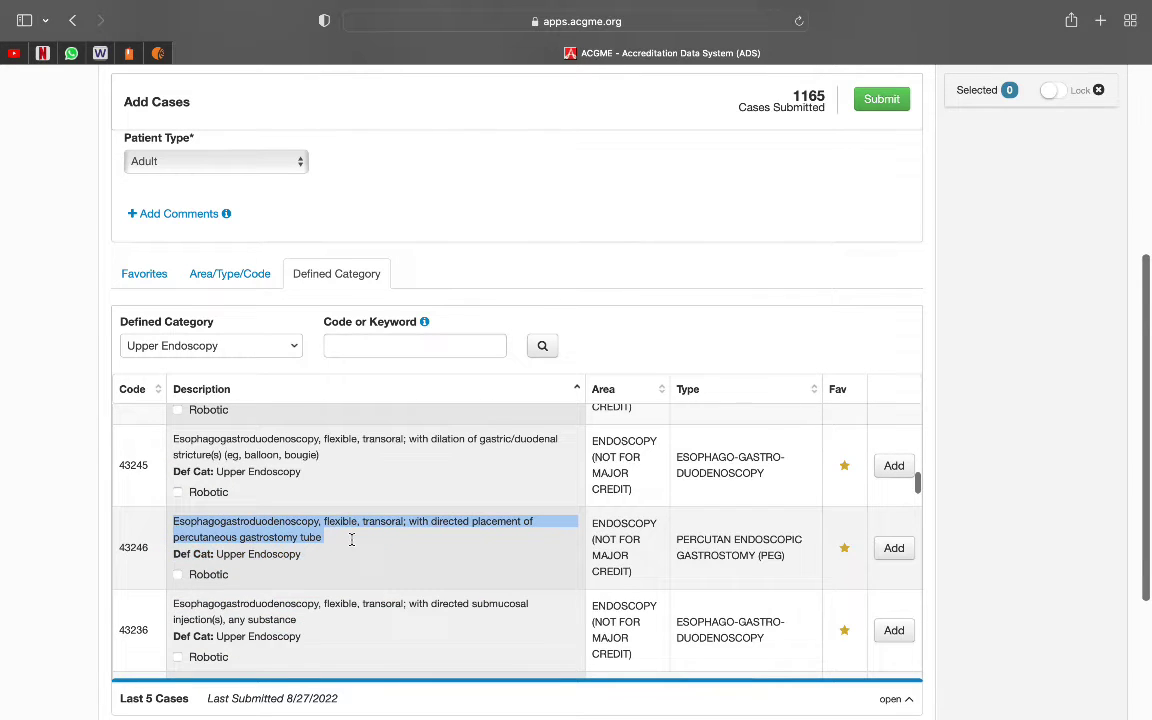
pyautogui.click(844, 548)
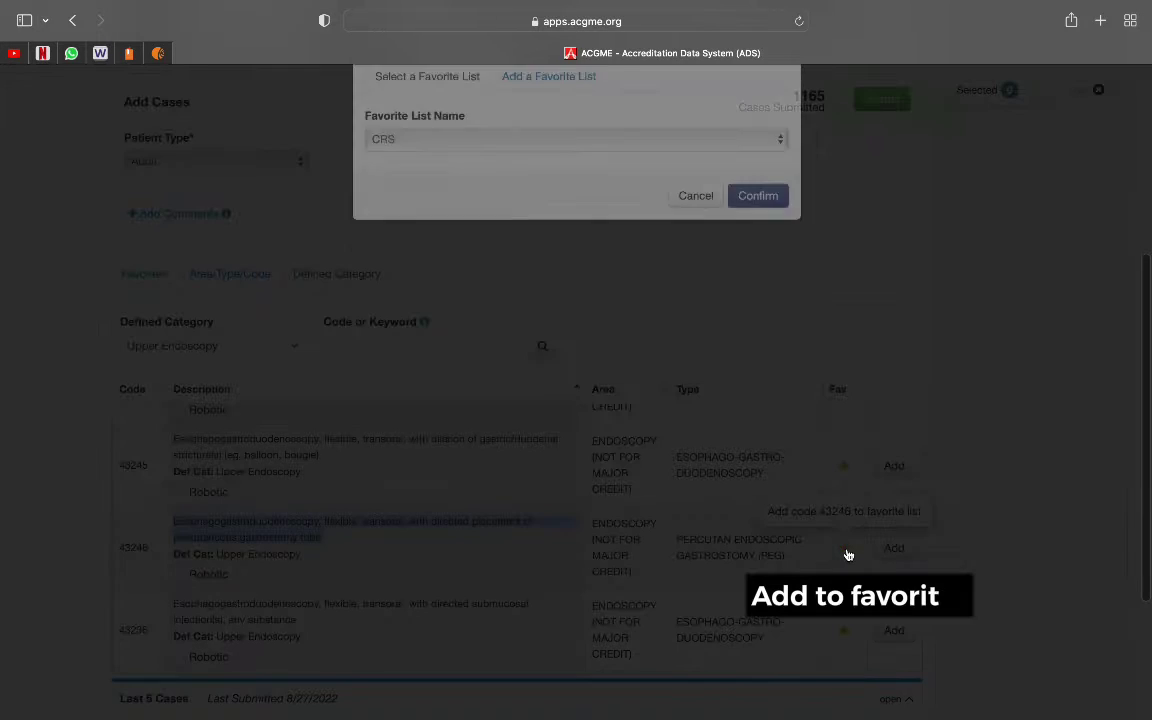
pyautogui.click(424, 262)
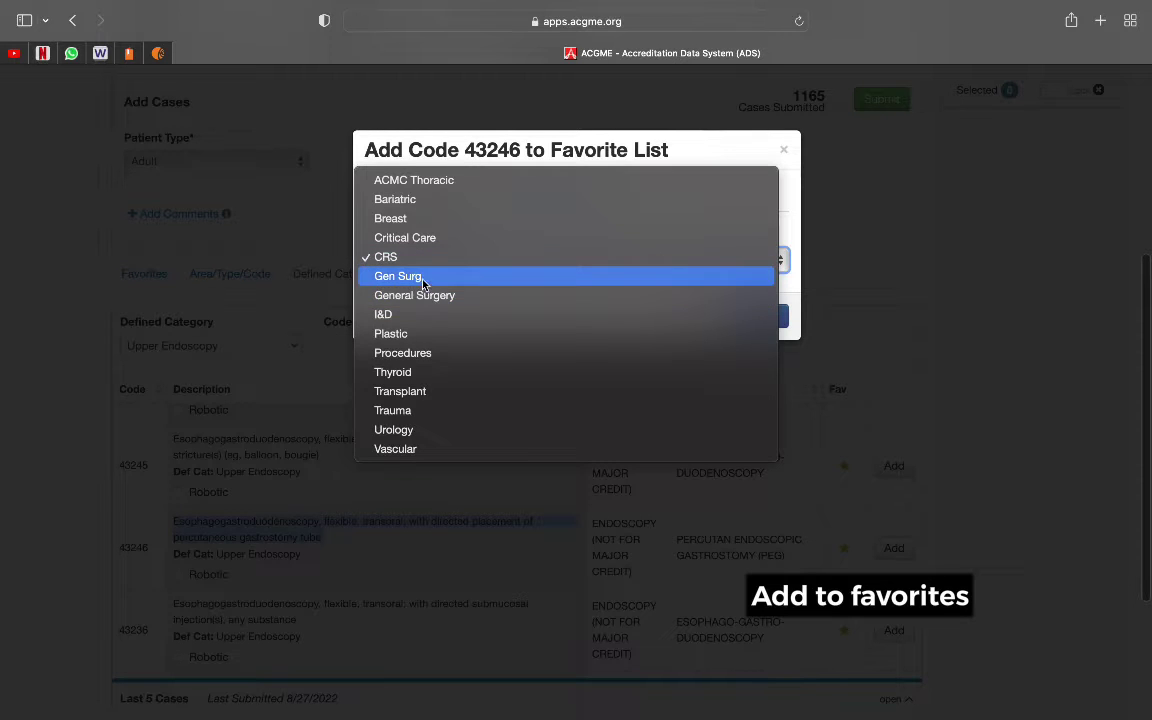
pyautogui.click(420, 276)
pyautogui.click(758, 317)
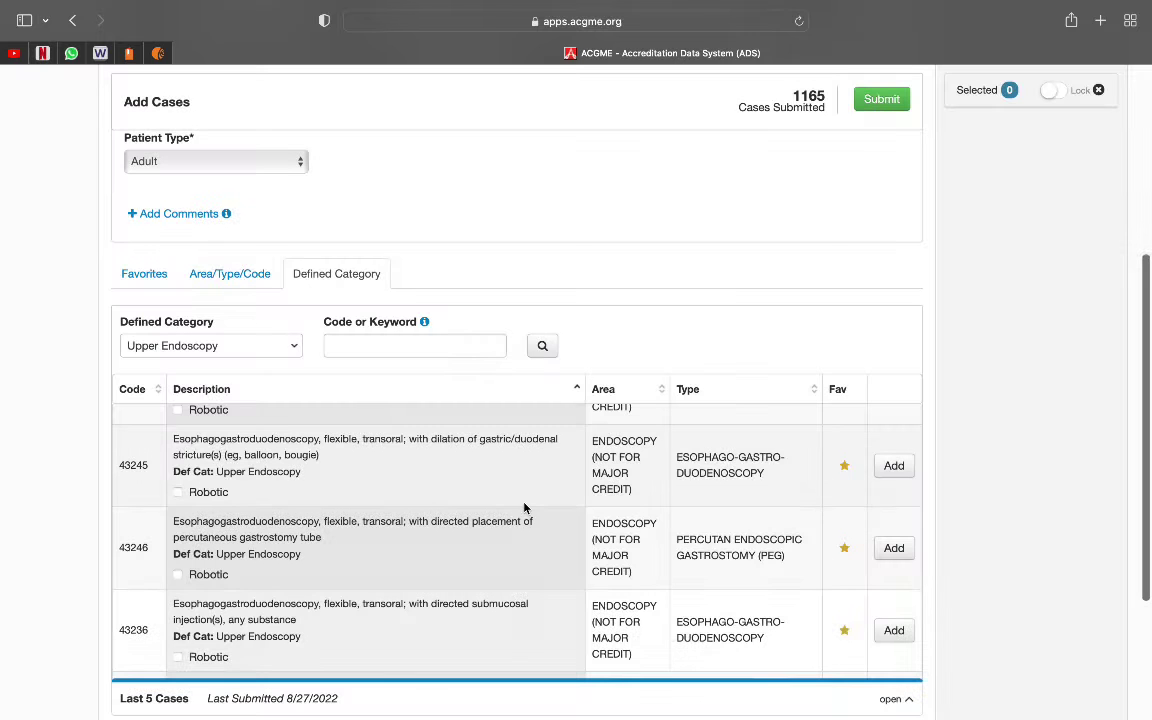
# Step: Switch to searching codes by area and type, and list the codes in the VASC - VASCULAR ACCESS area
pyautogui.click(236, 328)
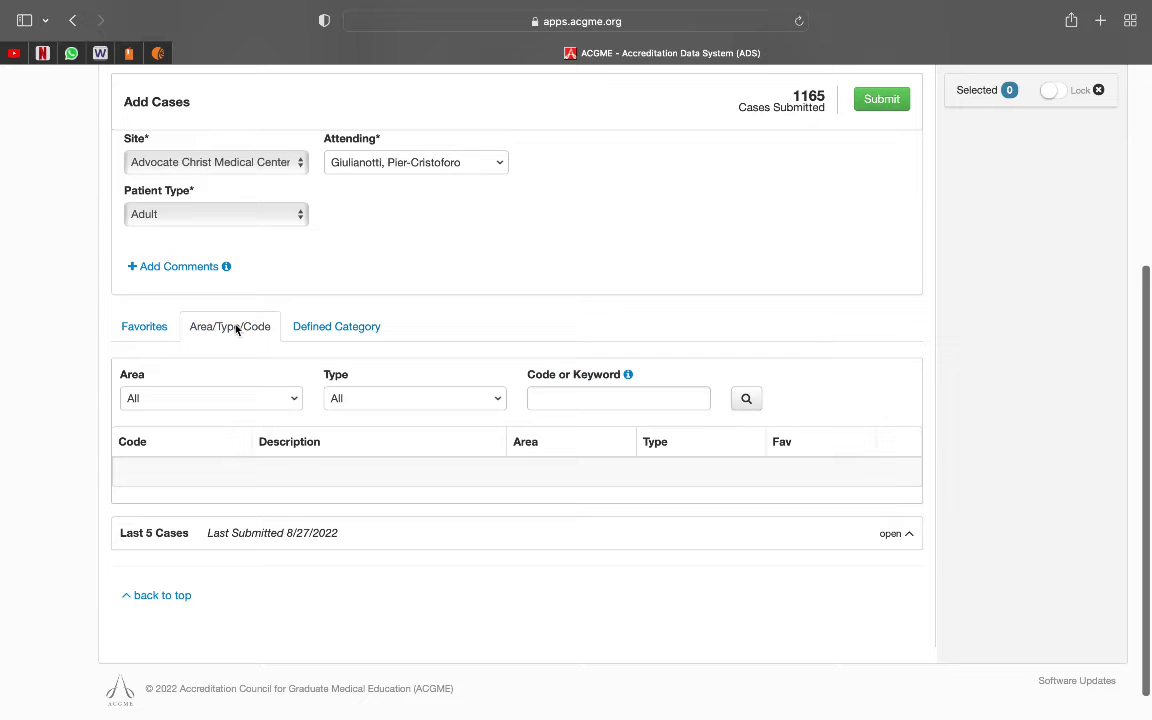
pyautogui.click(290, 398)
pyautogui.scroll(-4, 260, 505)
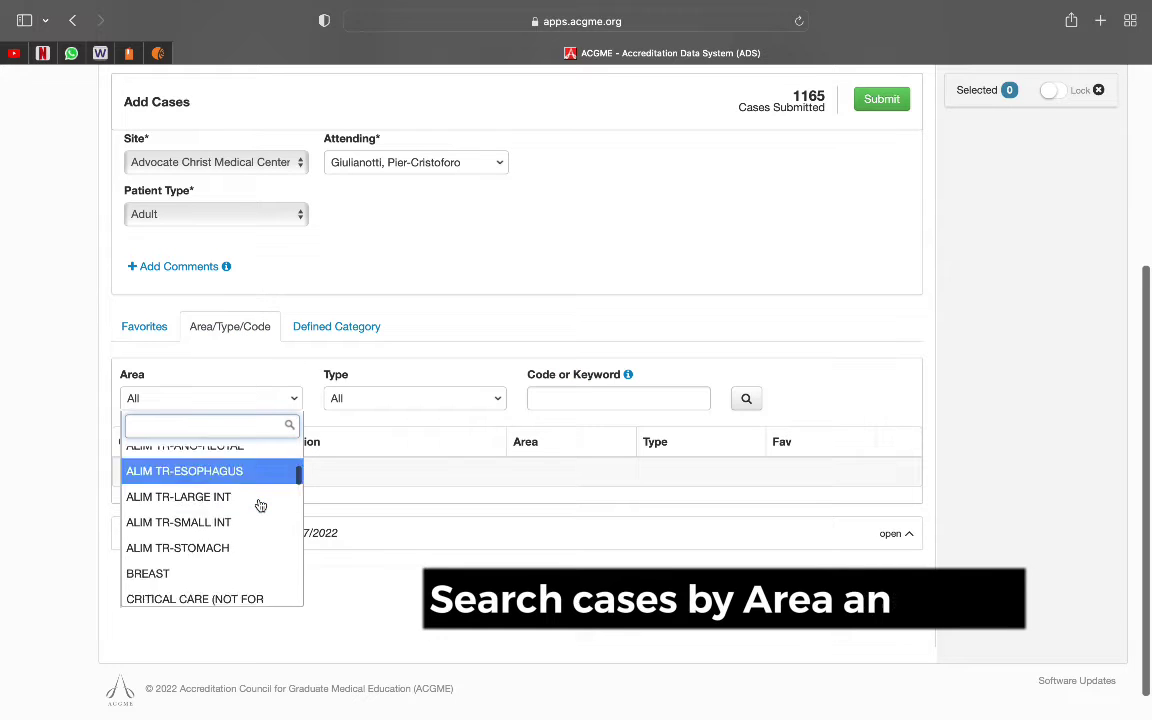
pyautogui.scroll(-15, 260, 505)
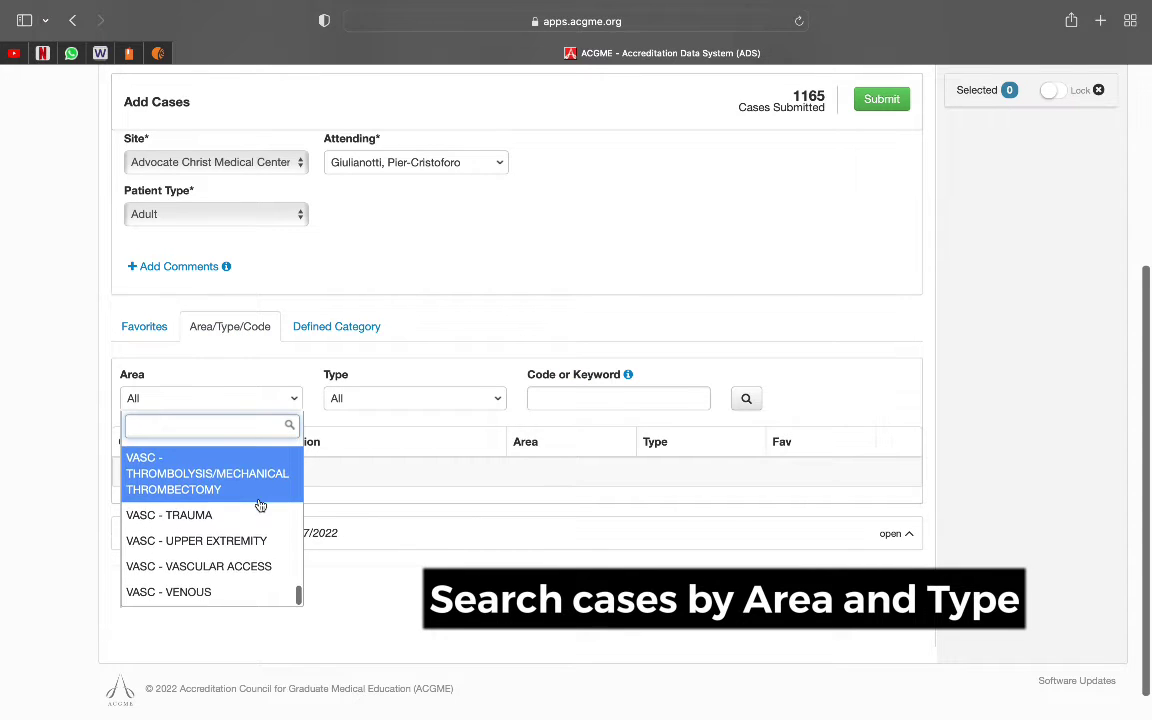
pyautogui.click(225, 566)
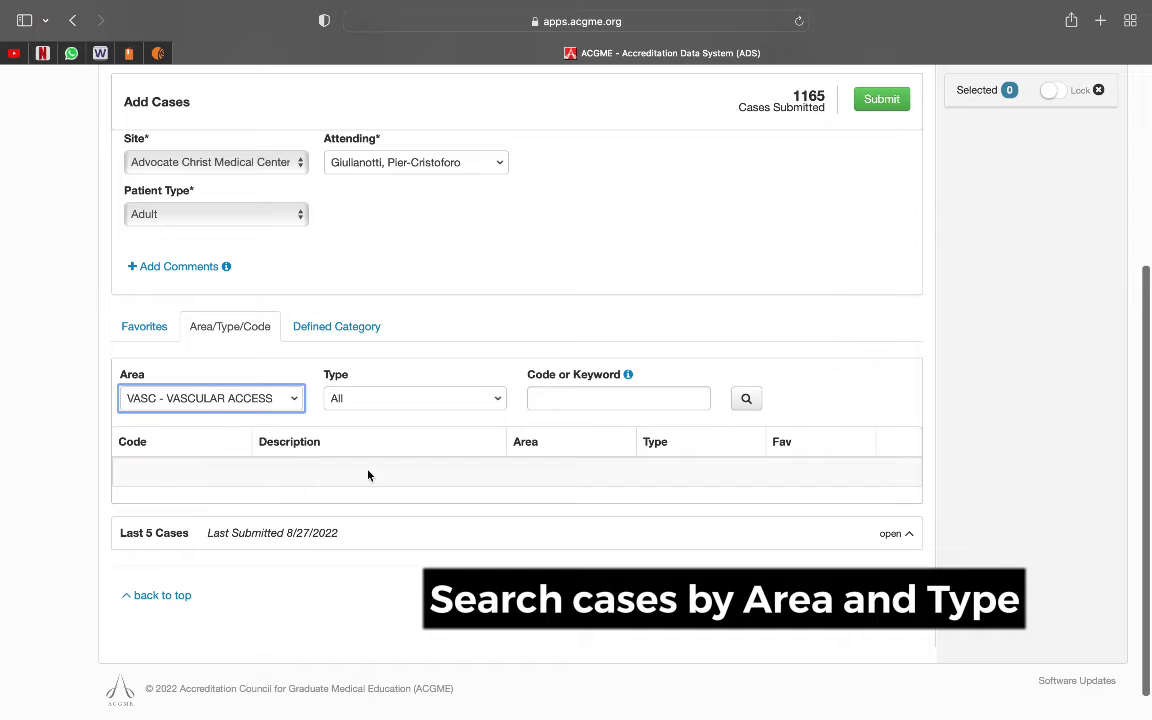
pyautogui.click(747, 400)
# Step: Filter the vascular access codes to type A-V GRAFT and add autogenous graft code 36825 to the case
pyautogui.scroll(-2, 411, 337)
pyautogui.click(408, 298)
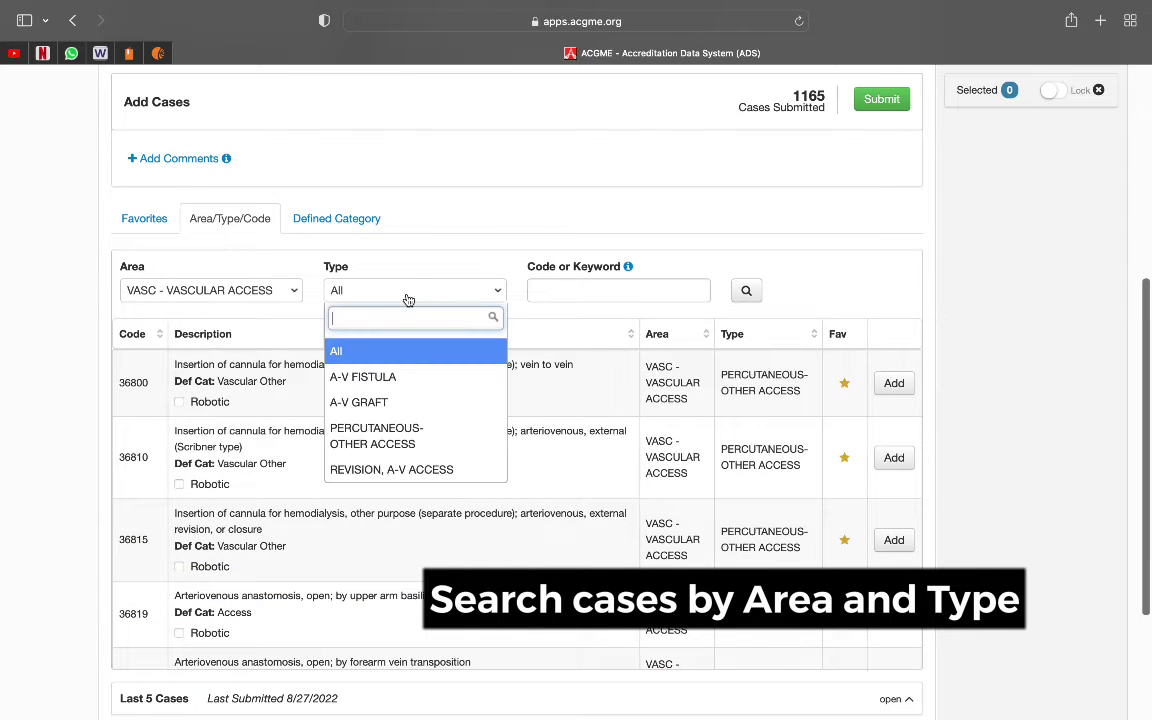
pyautogui.click(418, 404)
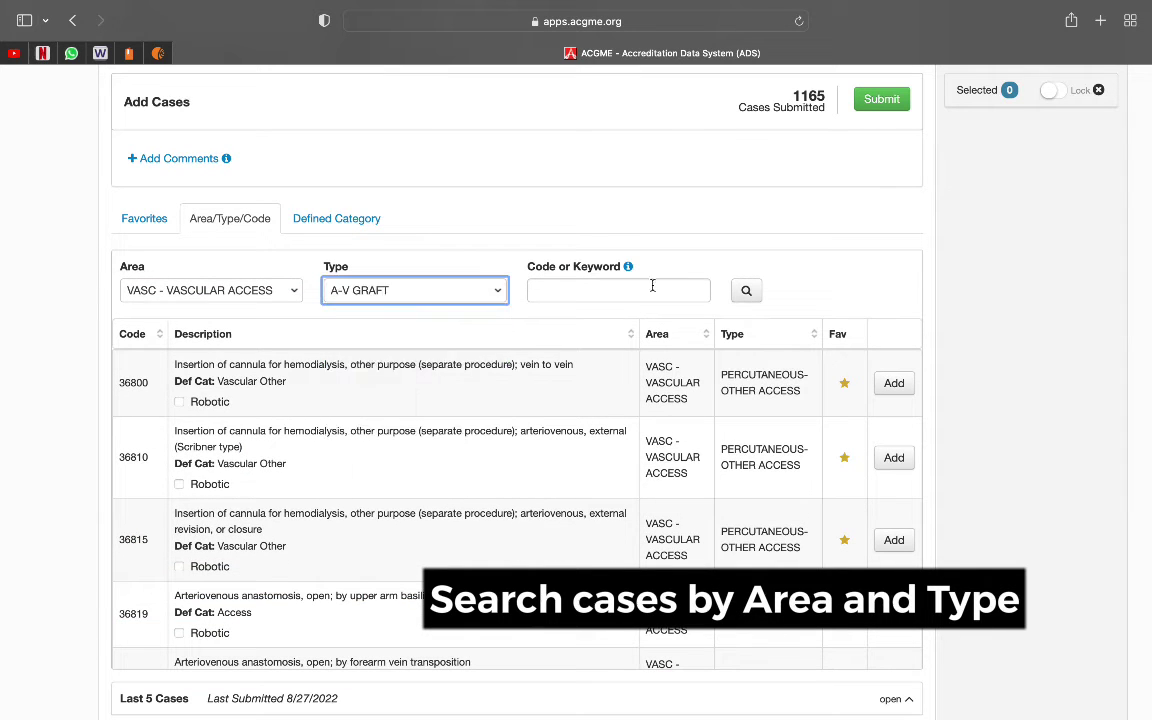
pyautogui.click(748, 290)
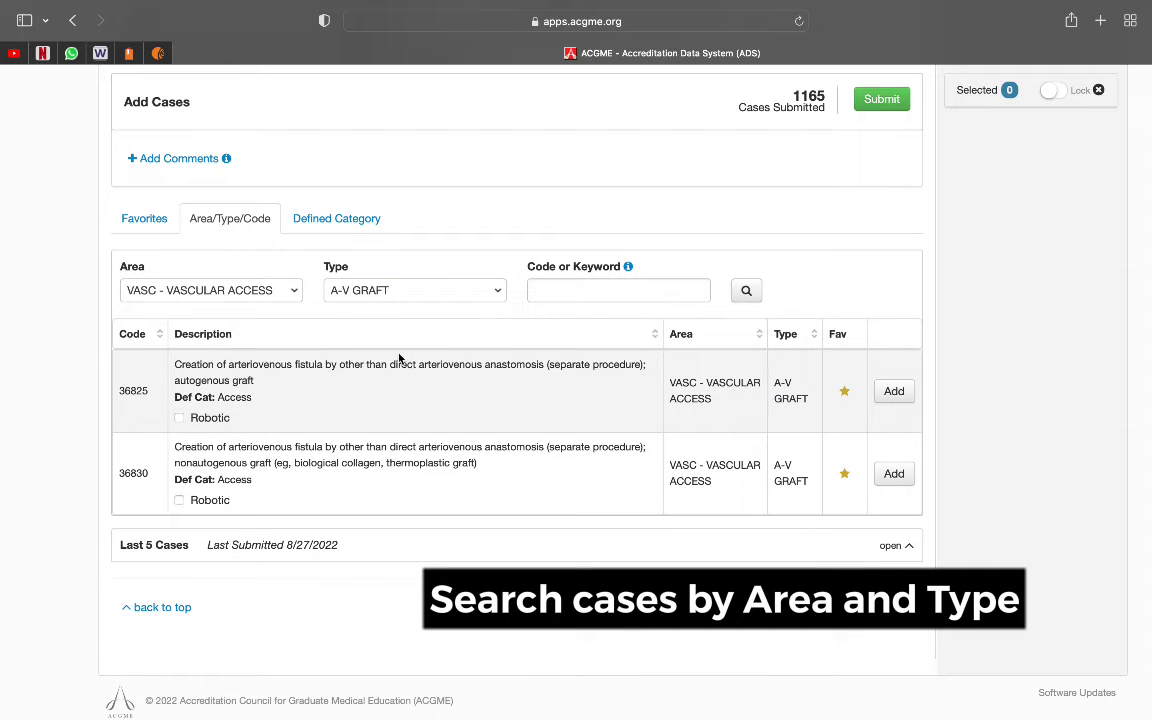
pyautogui.click(896, 399)
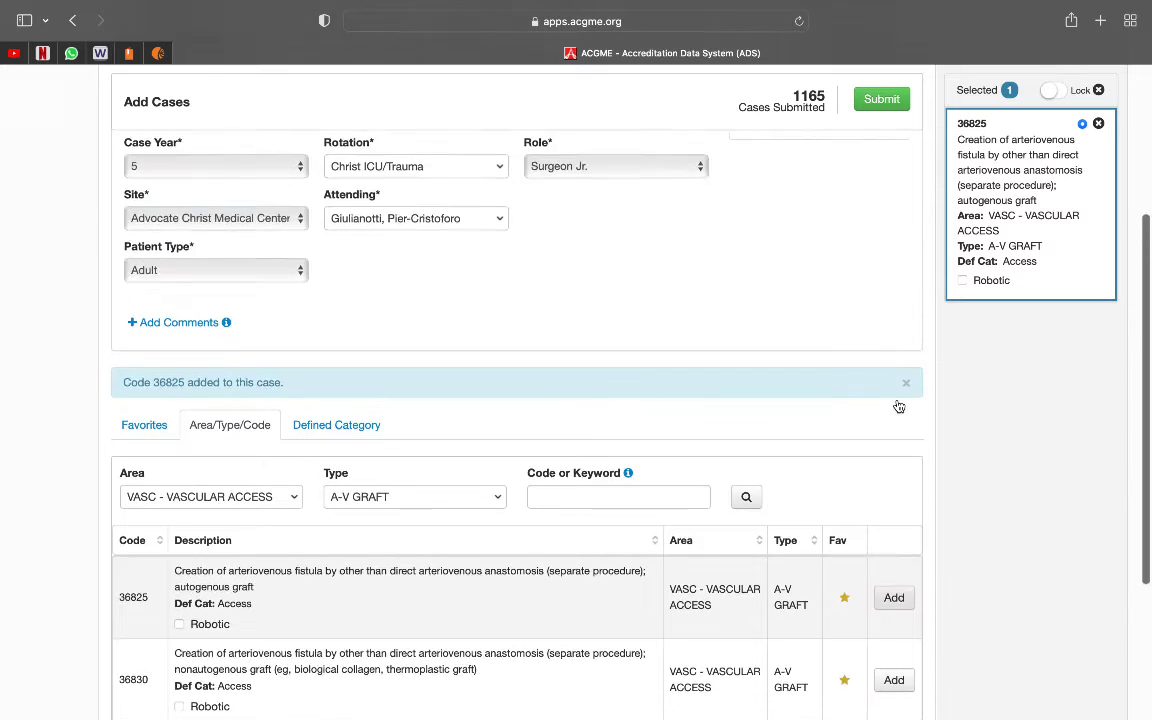
pyautogui.scroll(5, 899, 406)
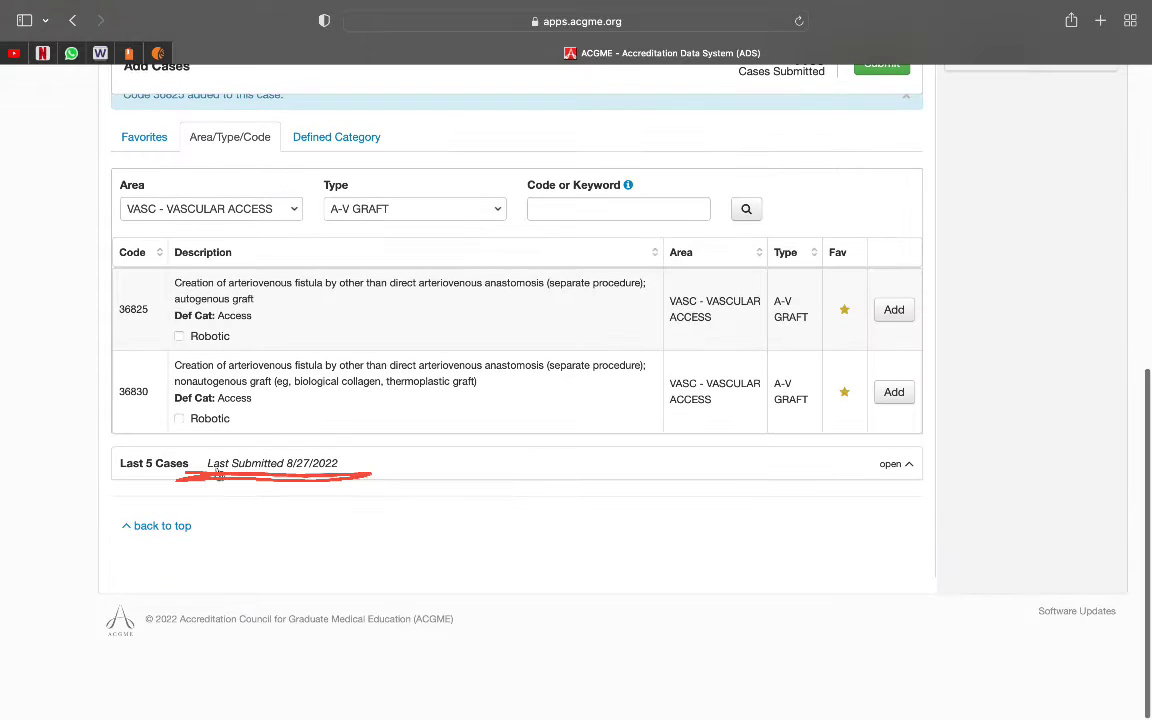
# Step: Expand the Last 5 Cases list and review the most recently submitted cases
pyautogui.click(455, 470)
pyautogui.scroll(-3, 494, 481)
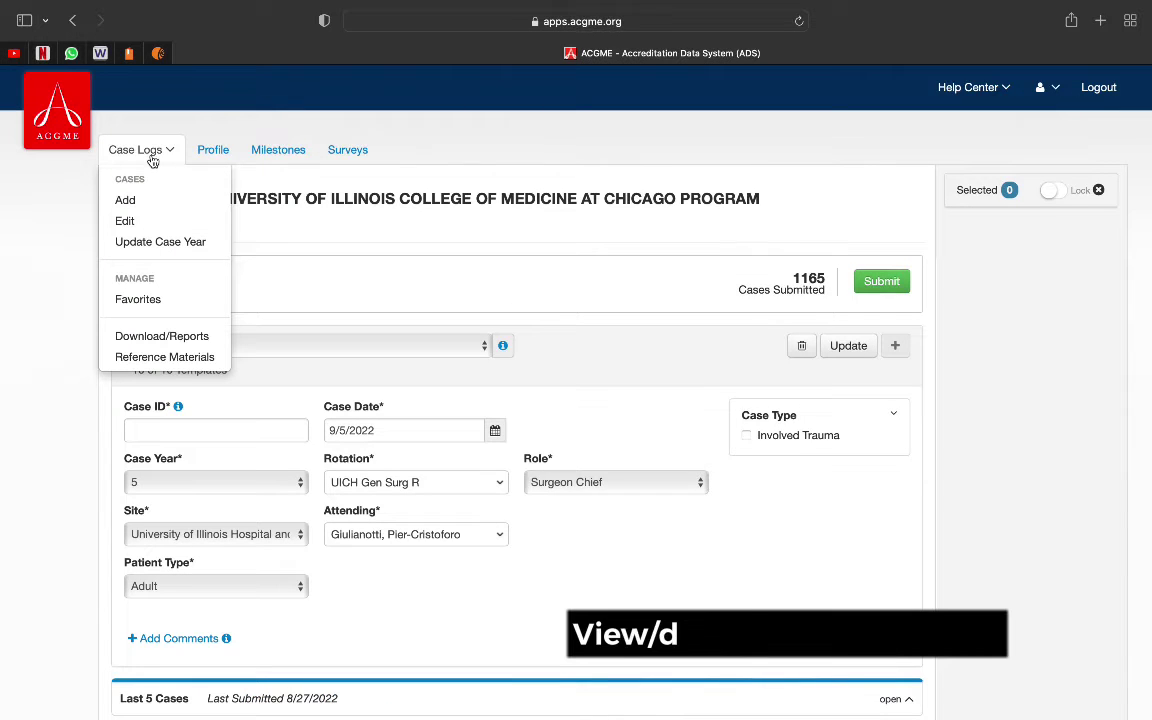
# Step: Go to the case log reports, view the General Surgery Year 2 Minimum report as PDF, and close it
pyautogui.click(162, 337)
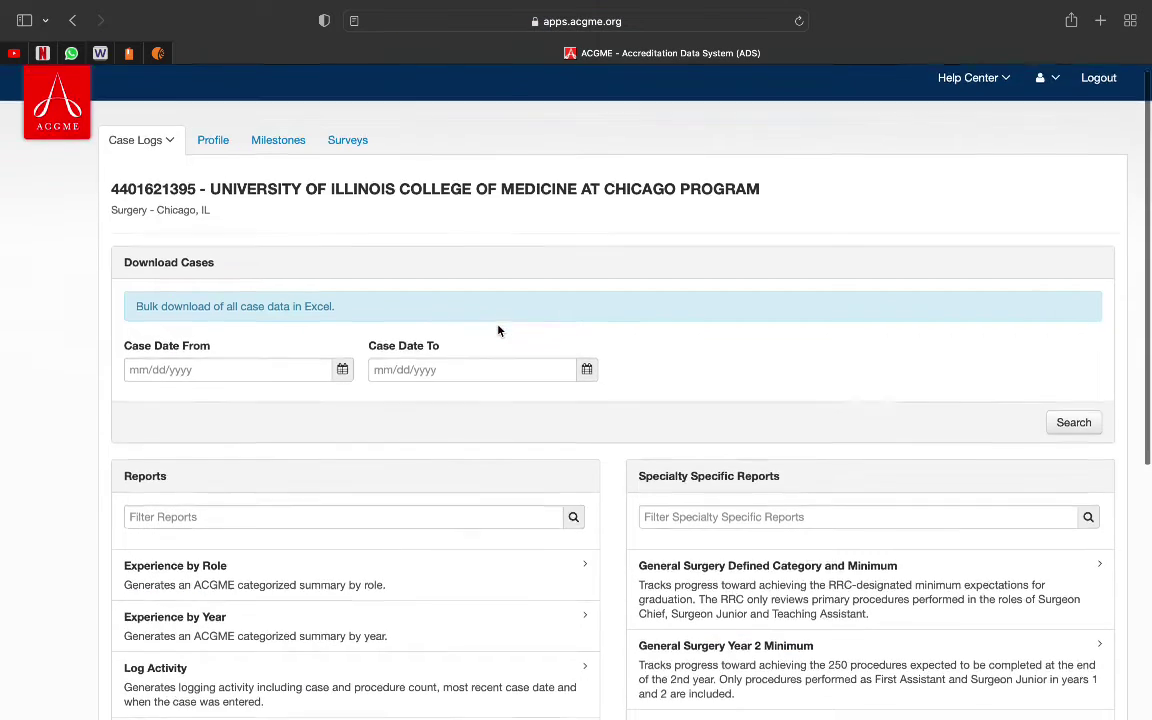
pyautogui.scroll(-3, 498, 331)
pyautogui.scroll(-5, 498, 331)
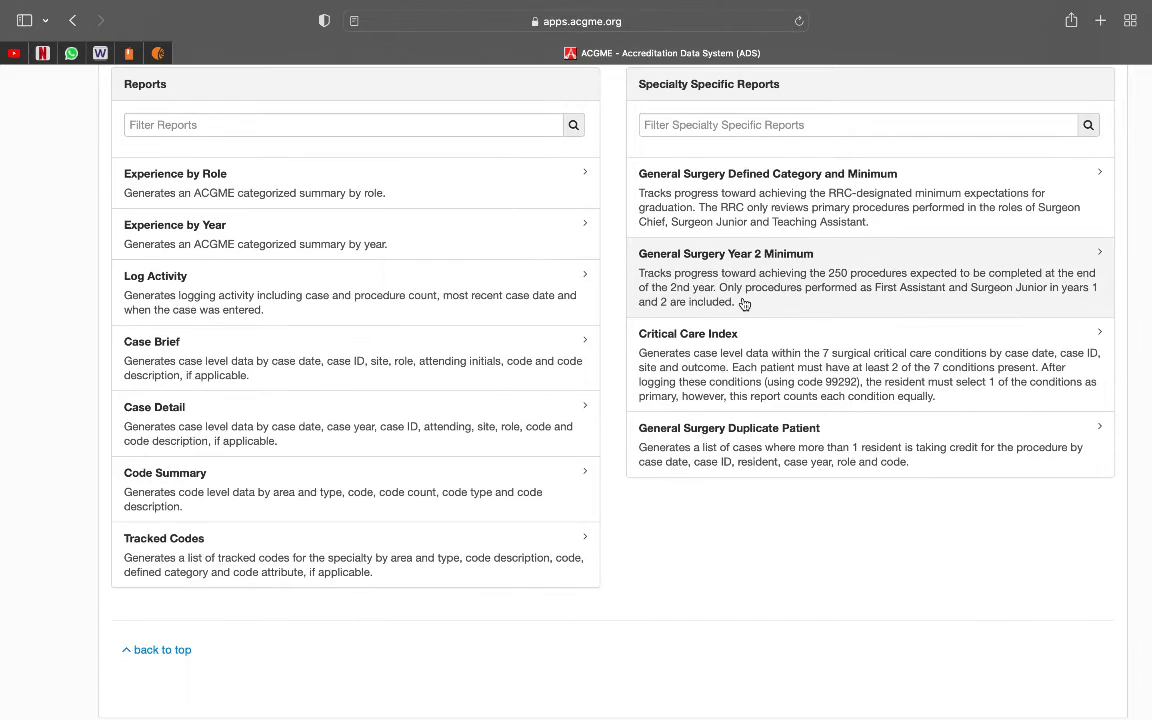
pyautogui.click(744, 303)
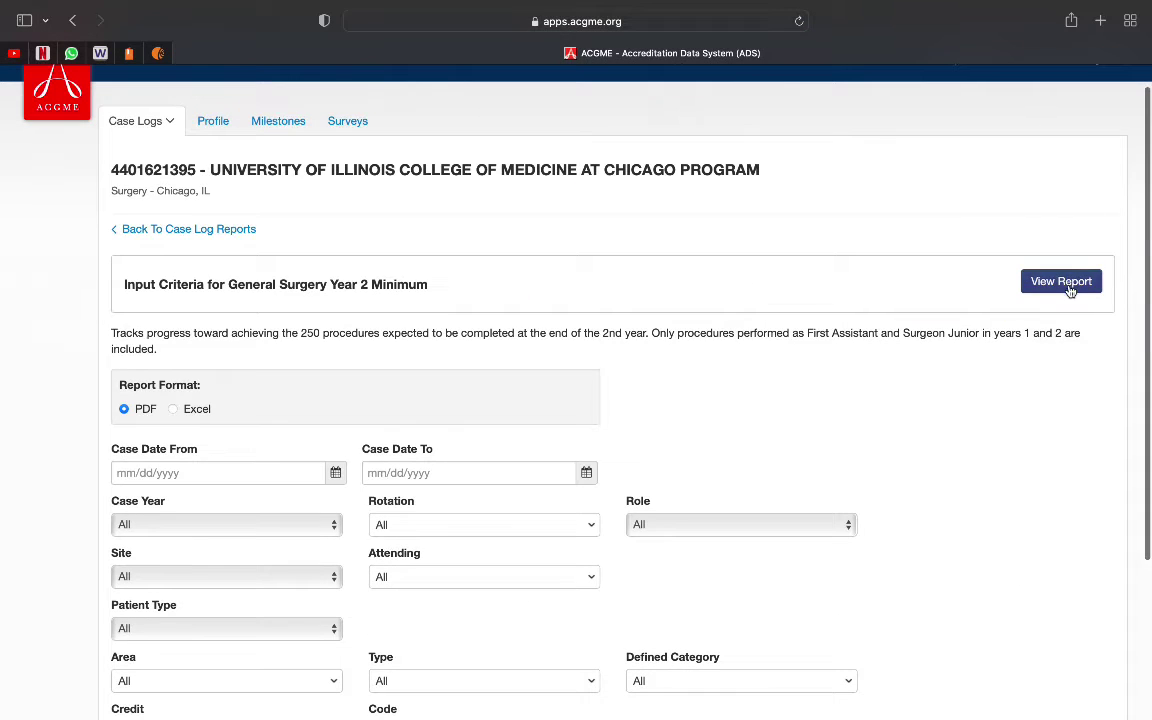
pyautogui.click(1061, 282)
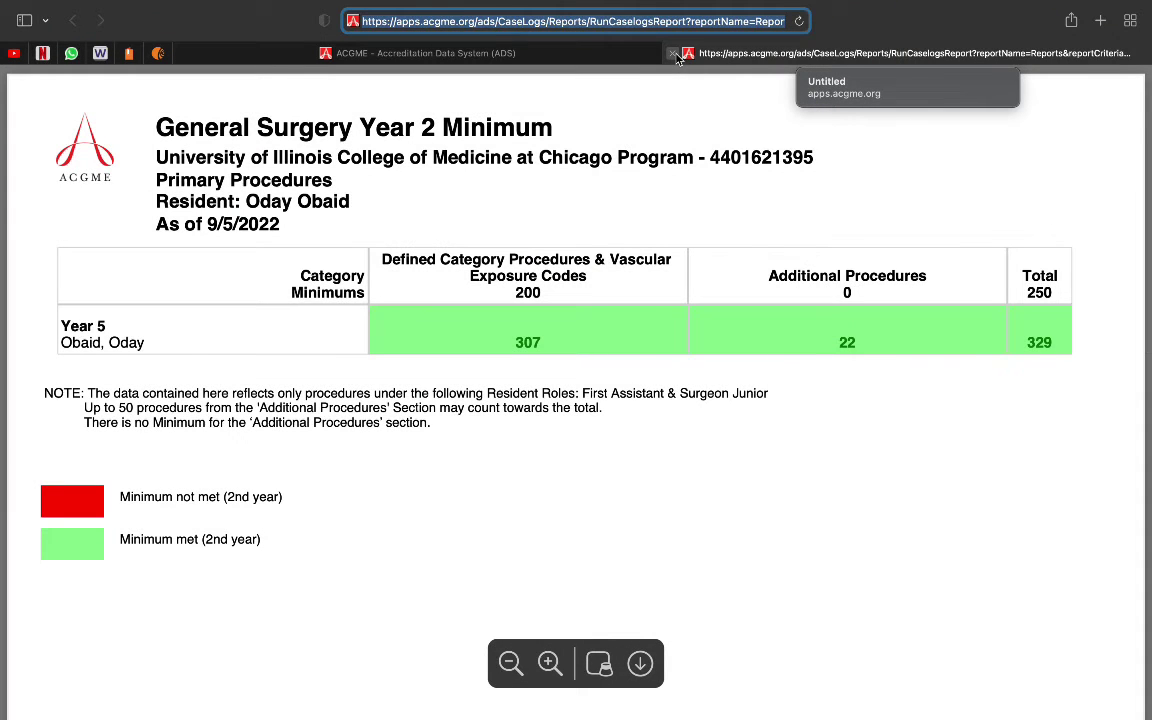
pyautogui.click(673, 53)
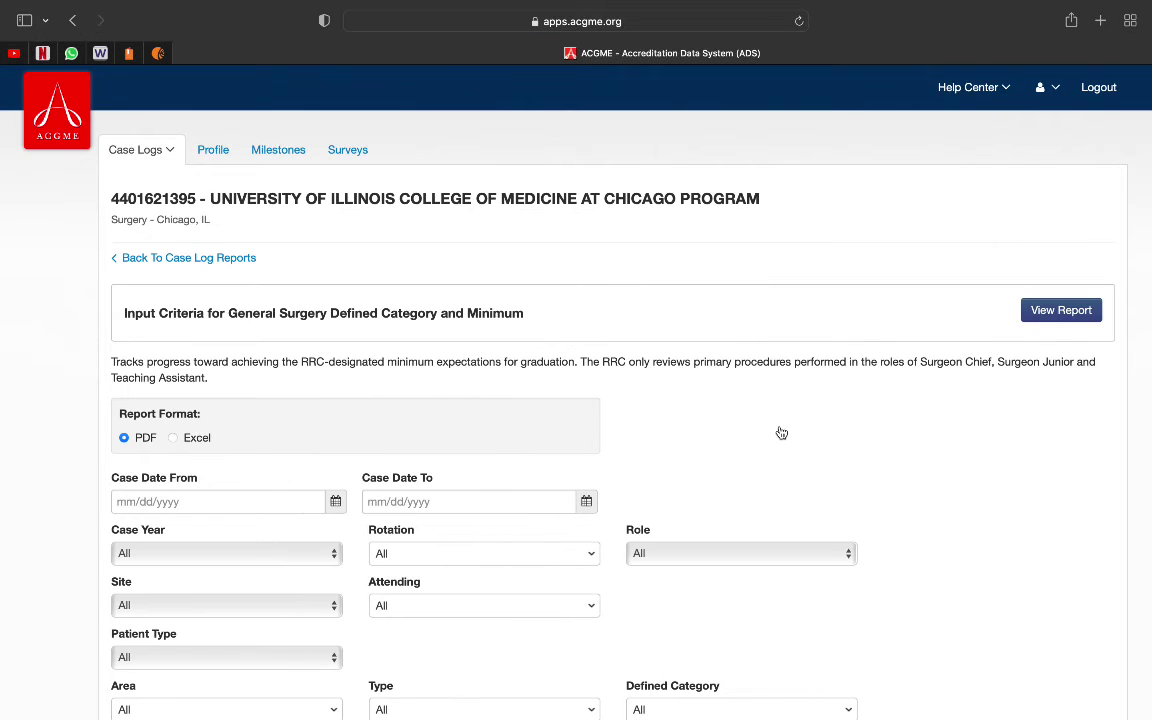
# Step: Check the General Surgery Defined Category and Minimum report's filters, view the unfiltered report as PDF, and close it
pyautogui.scroll(-5, 781, 432)
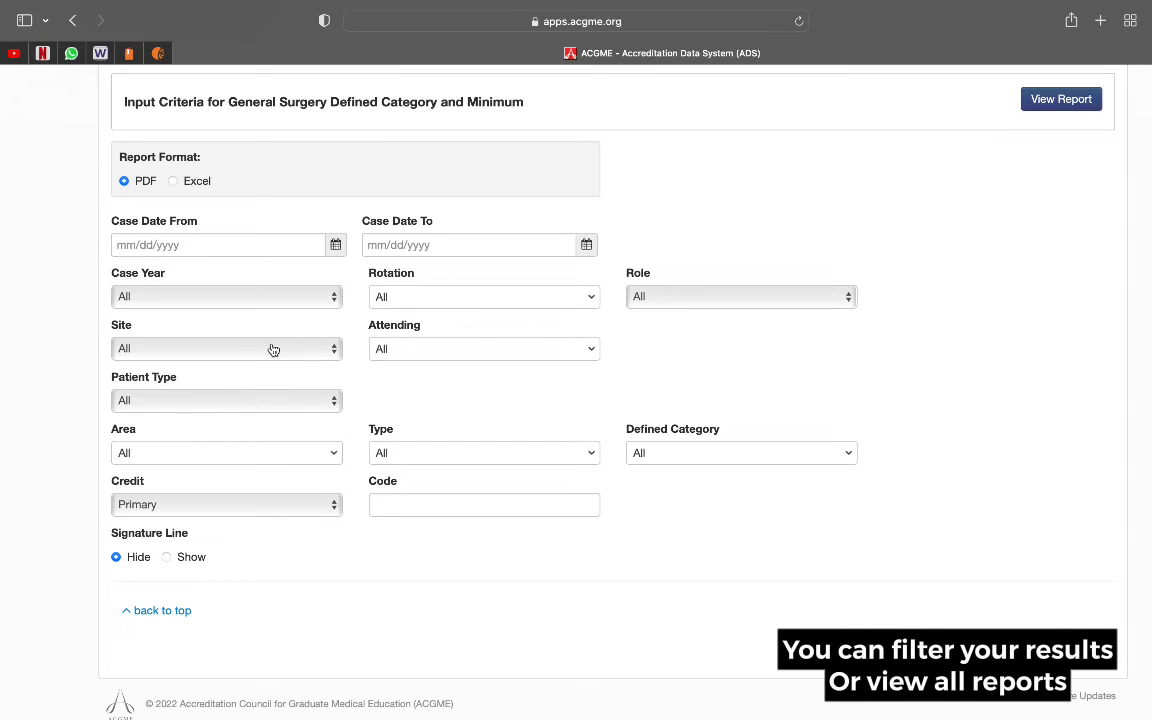
pyautogui.scroll(4, 400, 516)
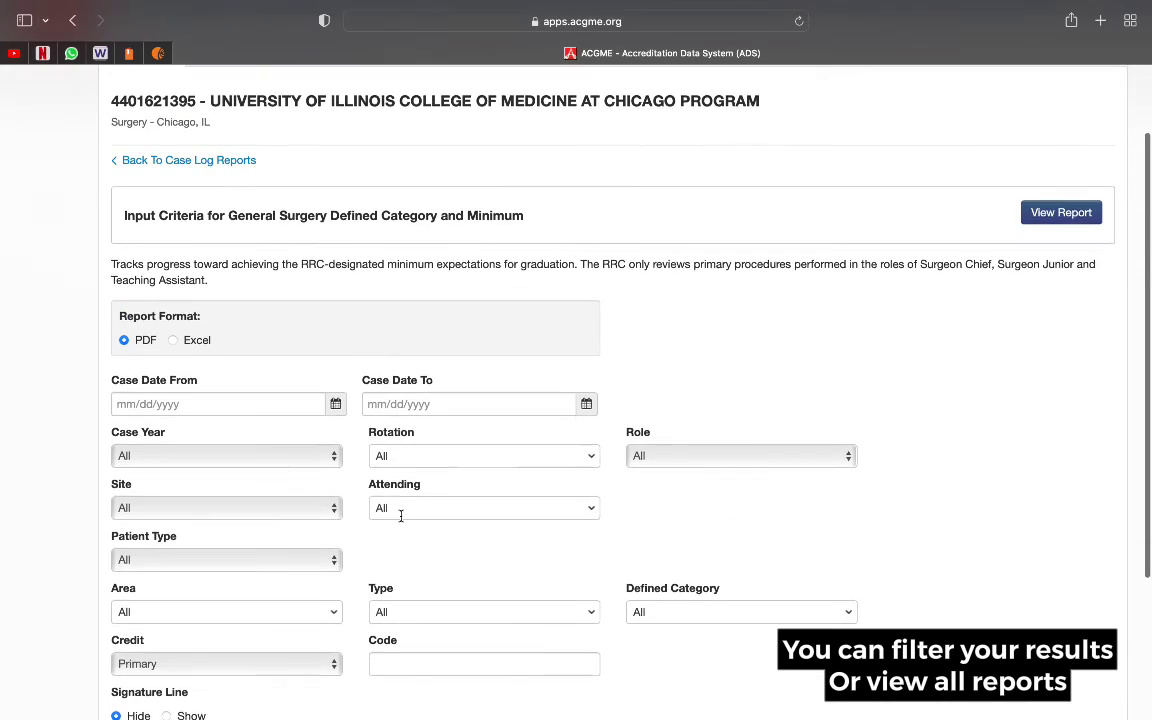
pyautogui.click(1068, 222)
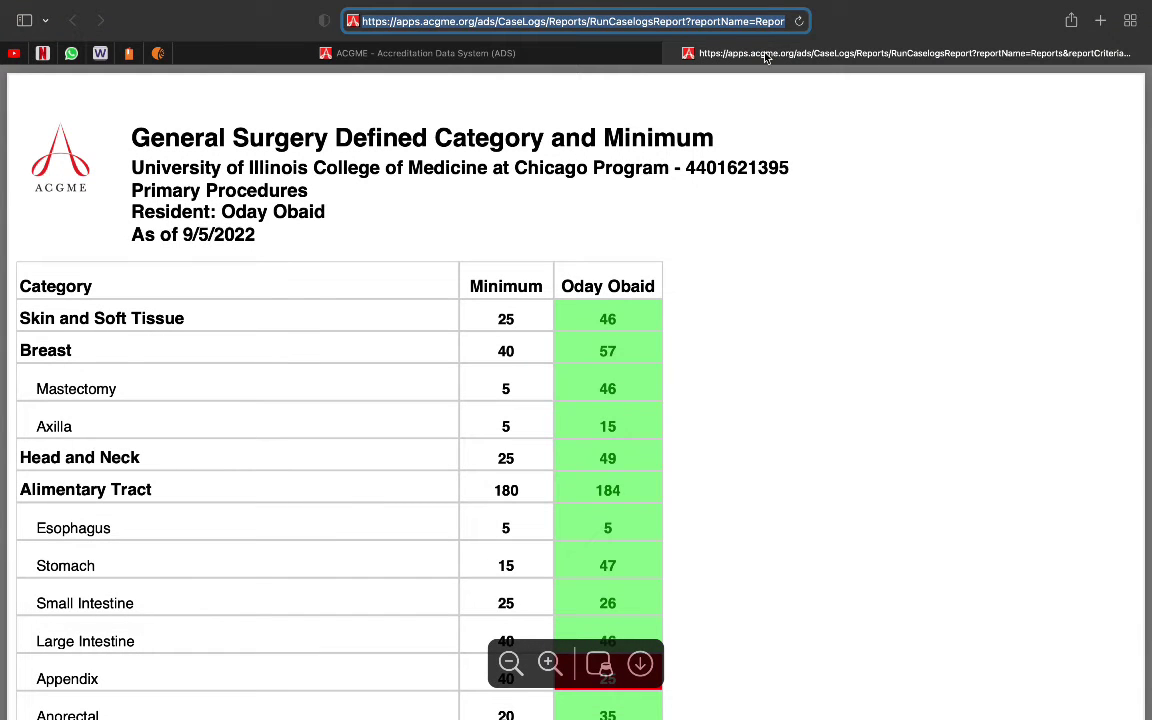
pyautogui.click(674, 54)
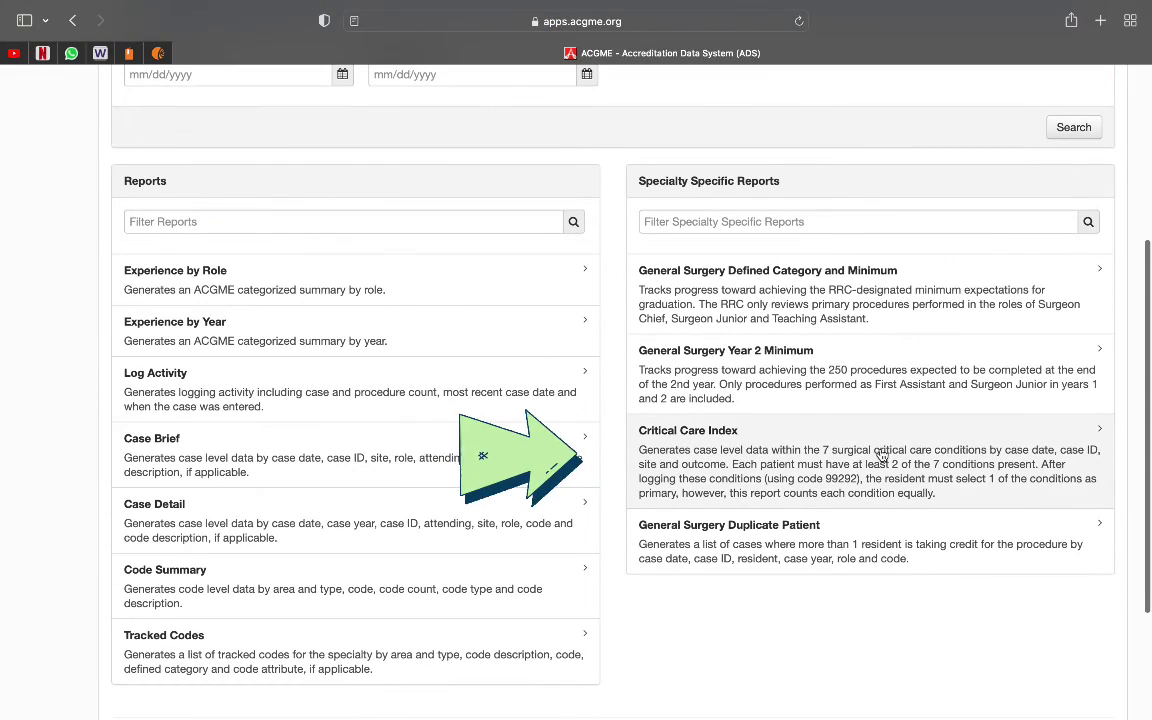
# Step: View the Critical Care Index report as PDF and examine its condition categories across the logged cases
pyautogui.click(855, 467)
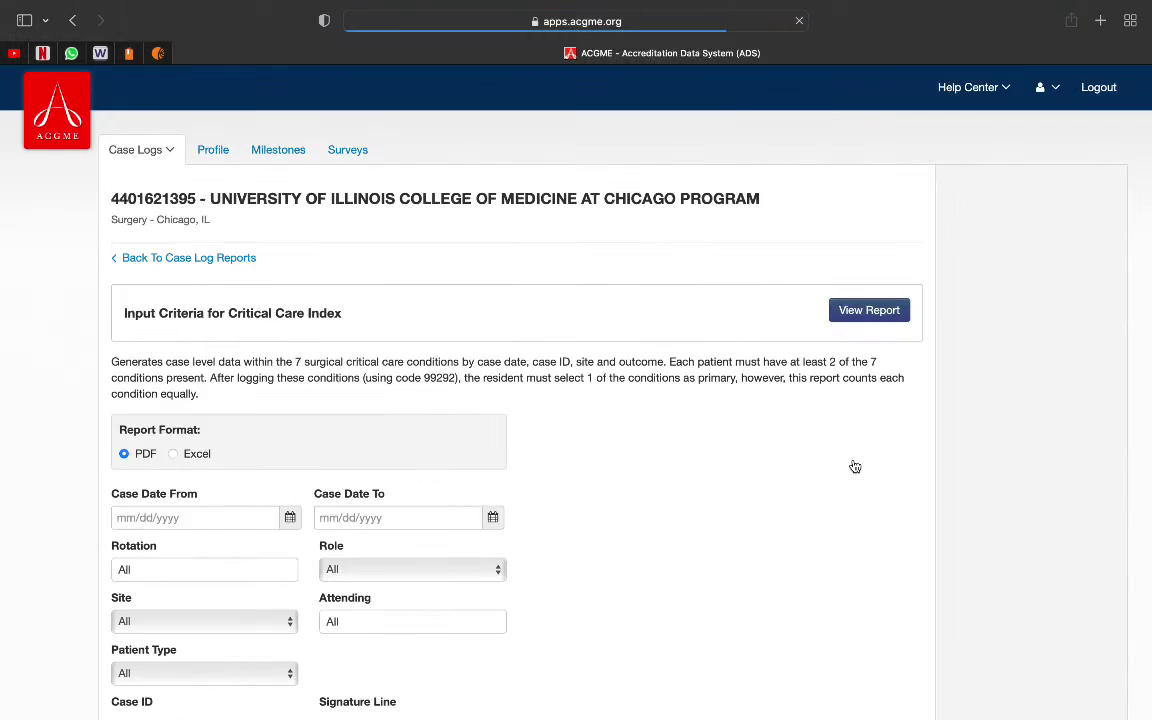
pyautogui.scroll(-4, 854, 465)
pyautogui.click(1044, 108)
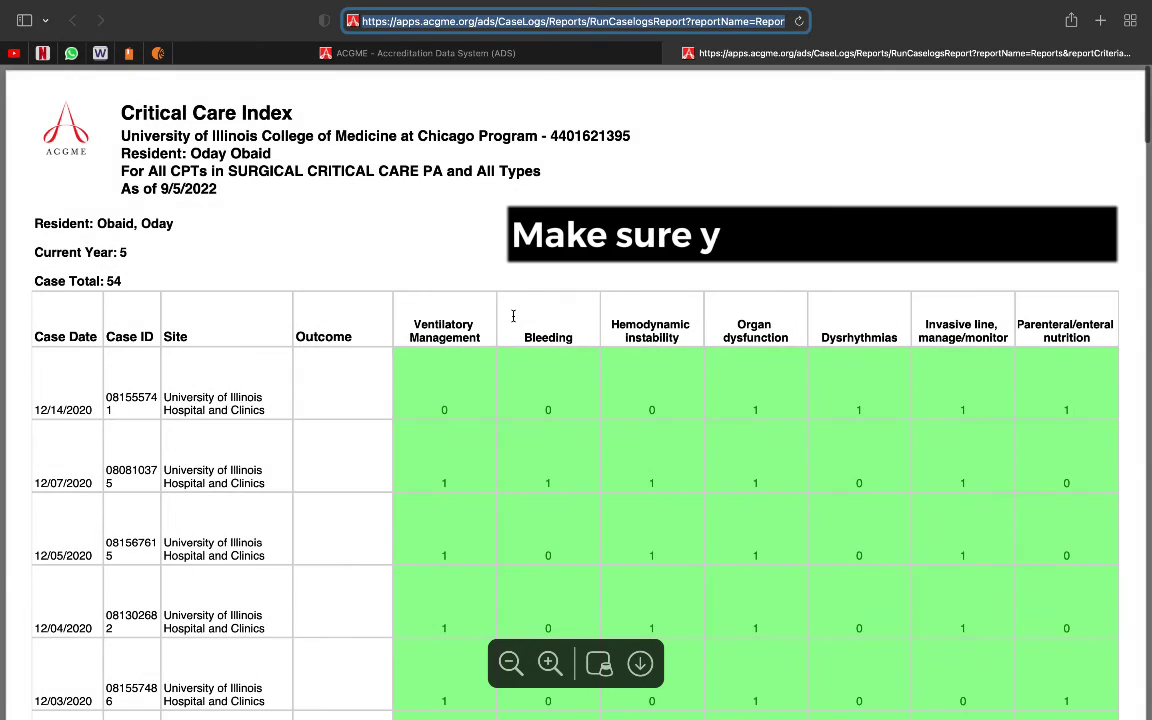
pyautogui.moveTo(404, 321); pyautogui.dragTo(611, 332)
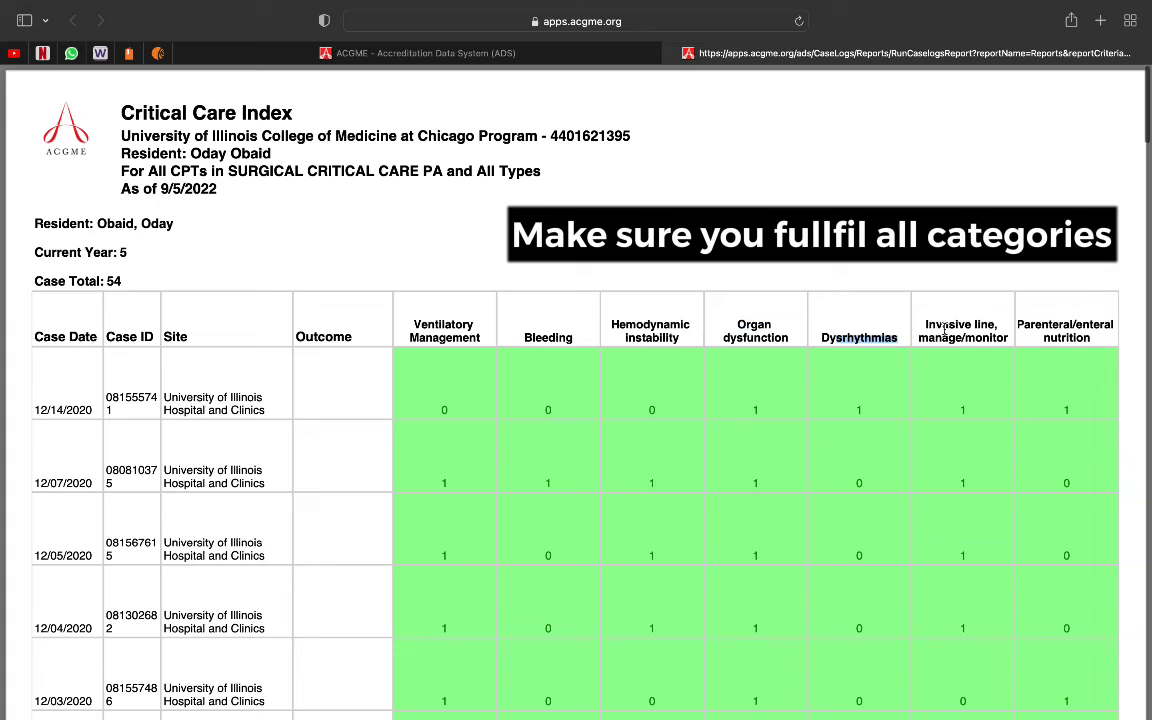
pyautogui.moveTo(944, 330); pyautogui.dragTo(998, 328)
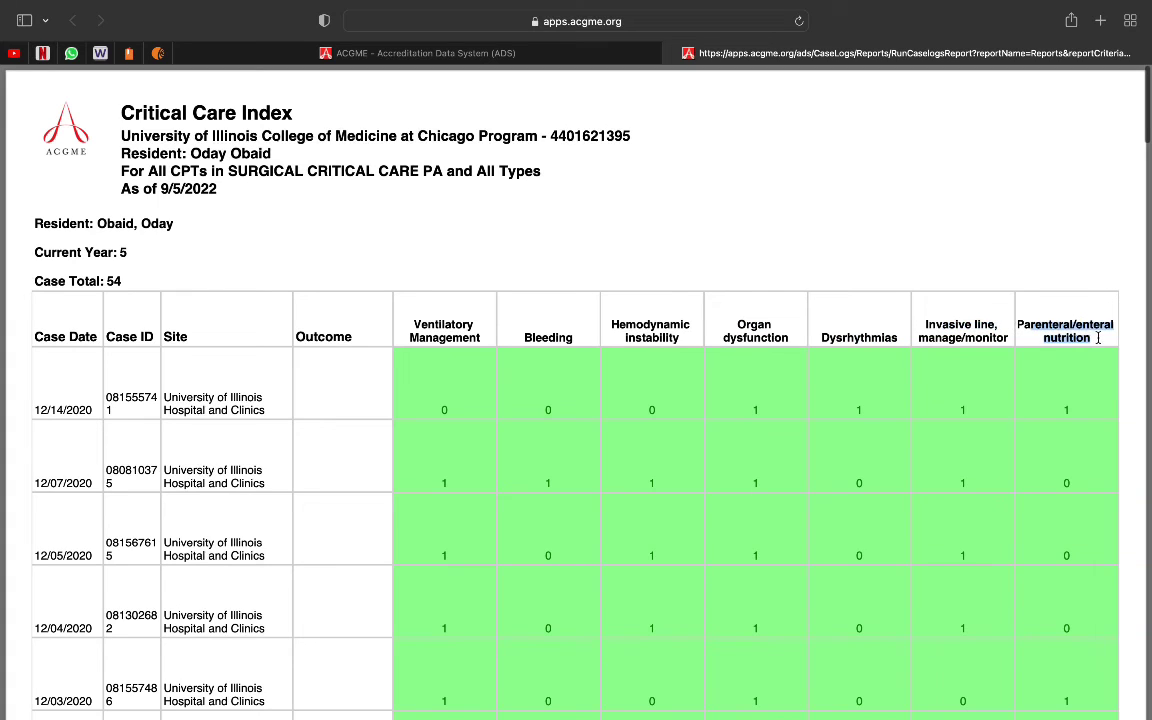
pyautogui.scroll(-10, 1098, 338)
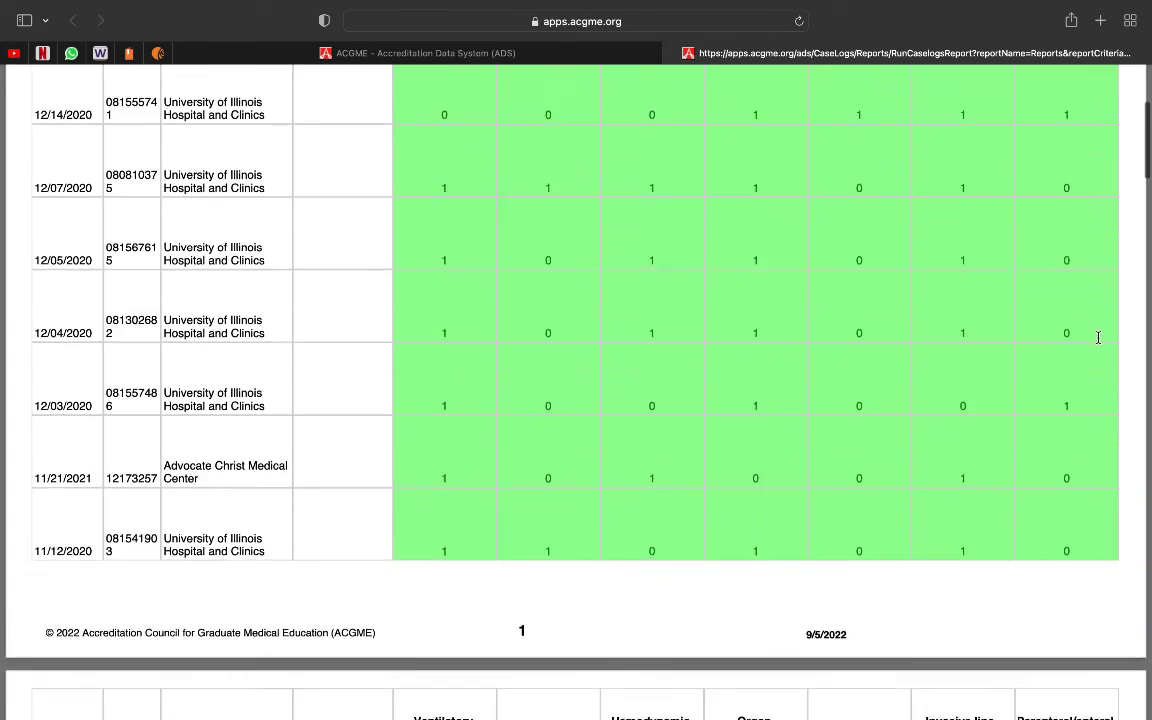
pyautogui.scroll(-14, 1098, 338)
pyautogui.scroll(12, 1098, 334)
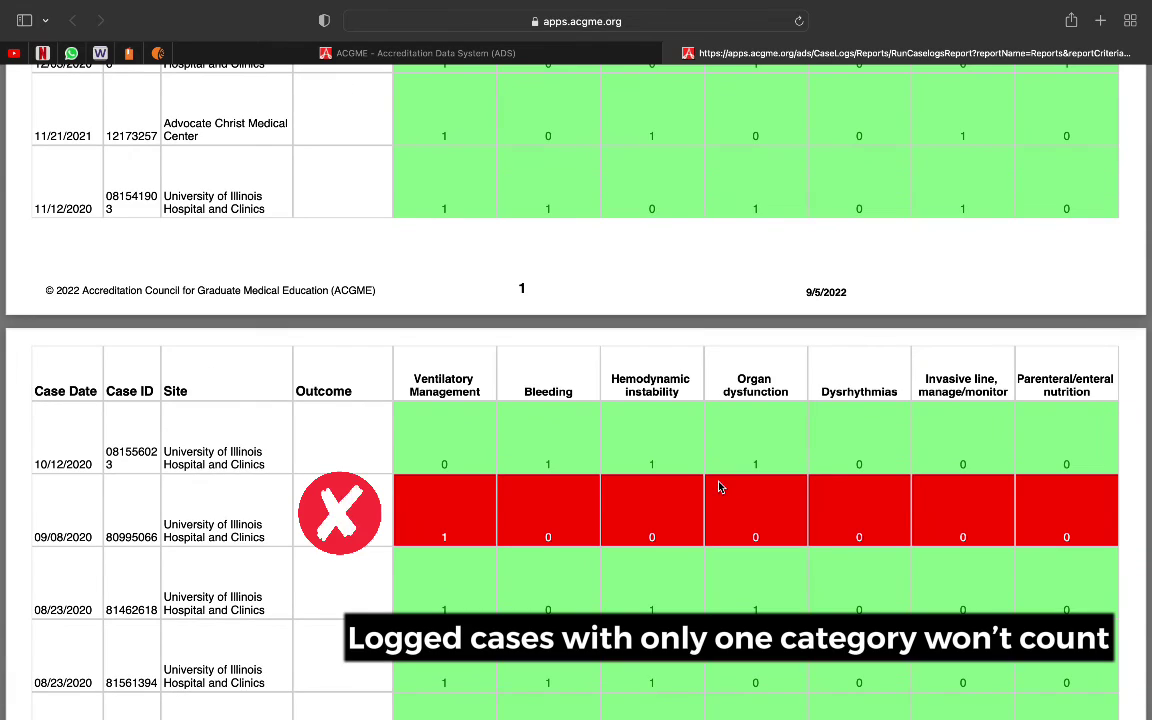